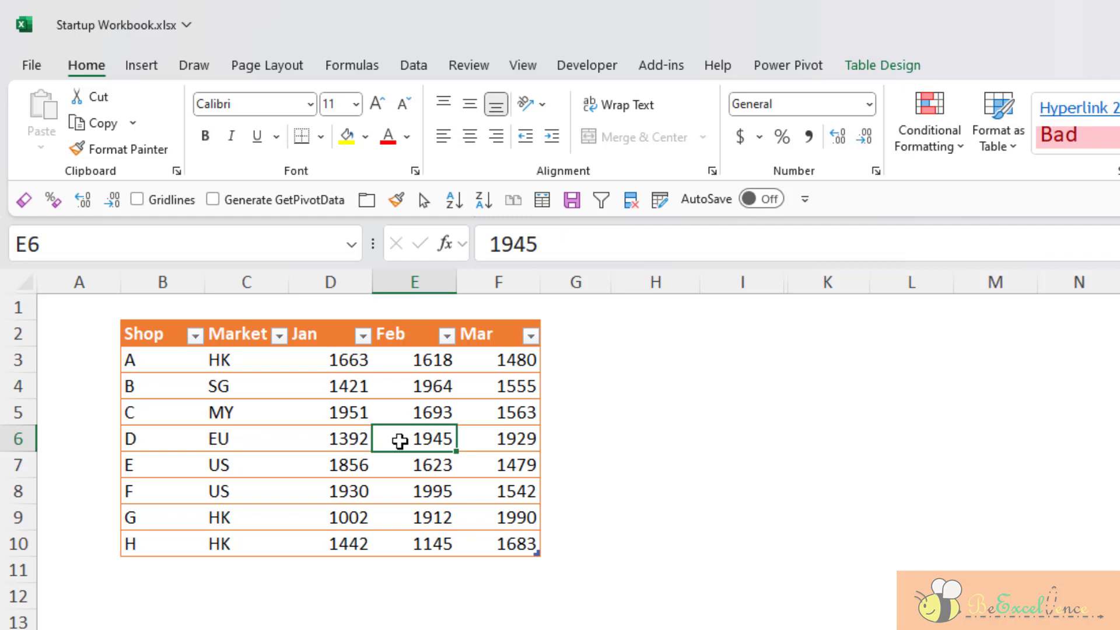
Load the shop sales table into the Power Query Editor as a new query.
left_click(175, 365)
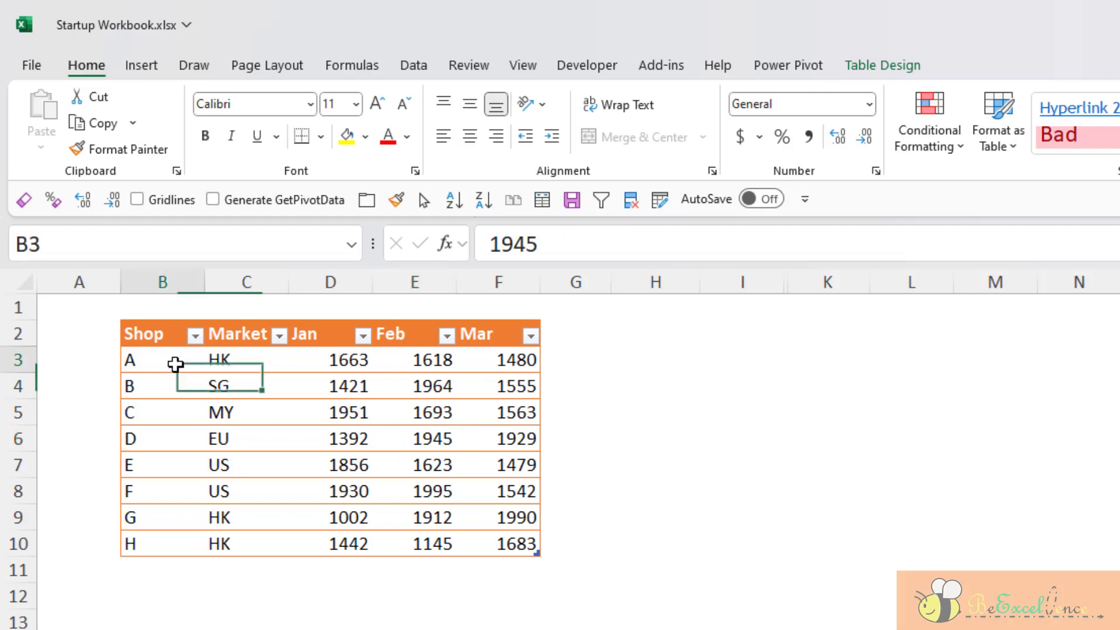
right_click(176, 366)
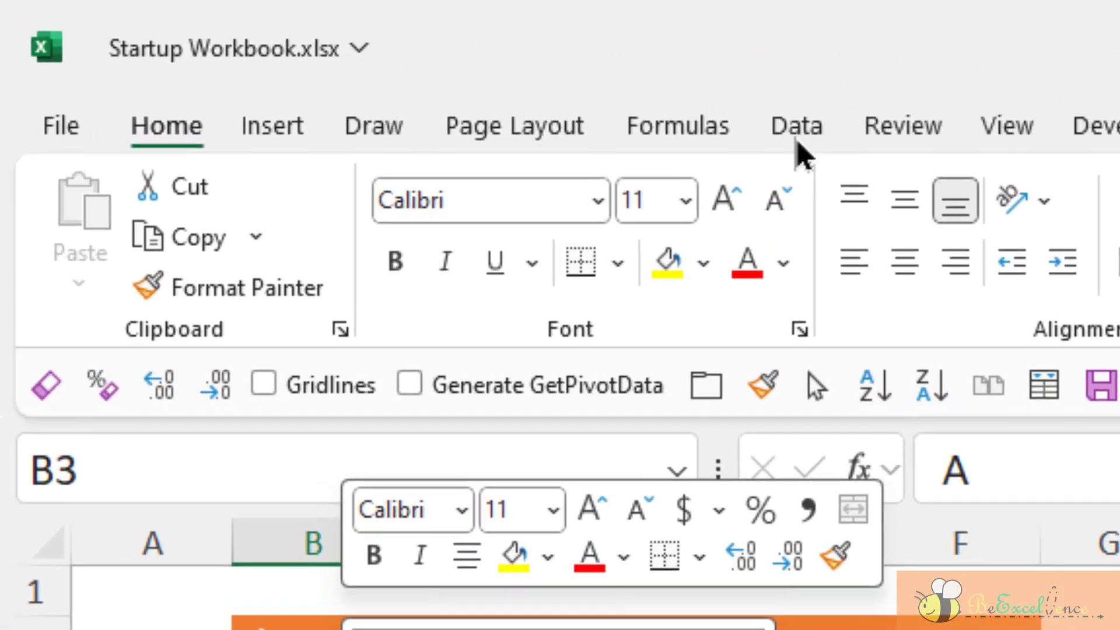
left_click(267, 45)
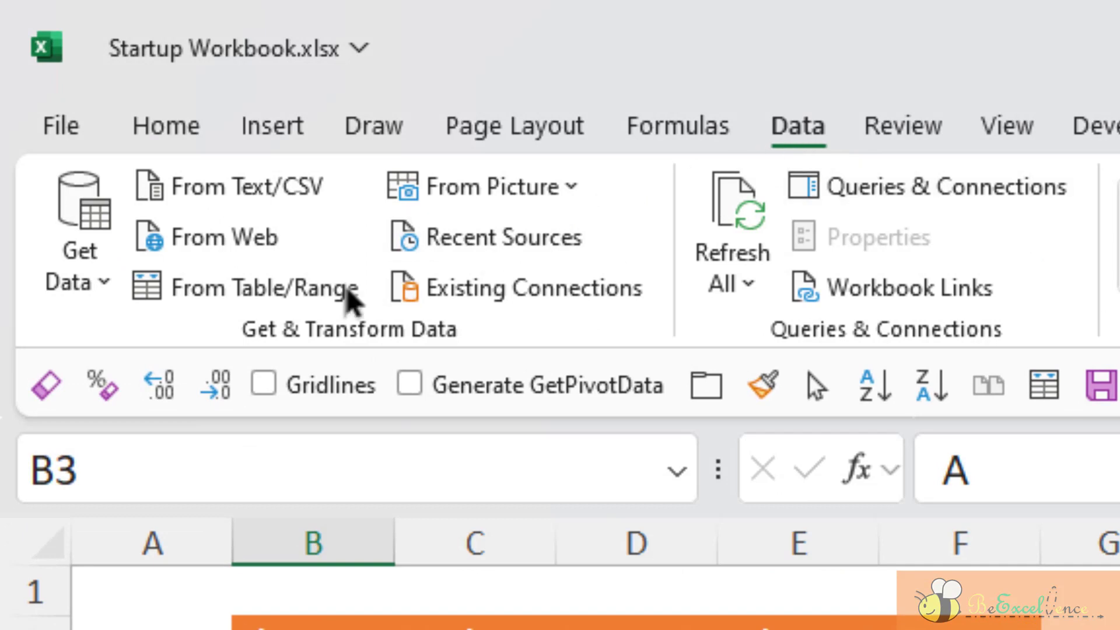
left_click(325, 307)
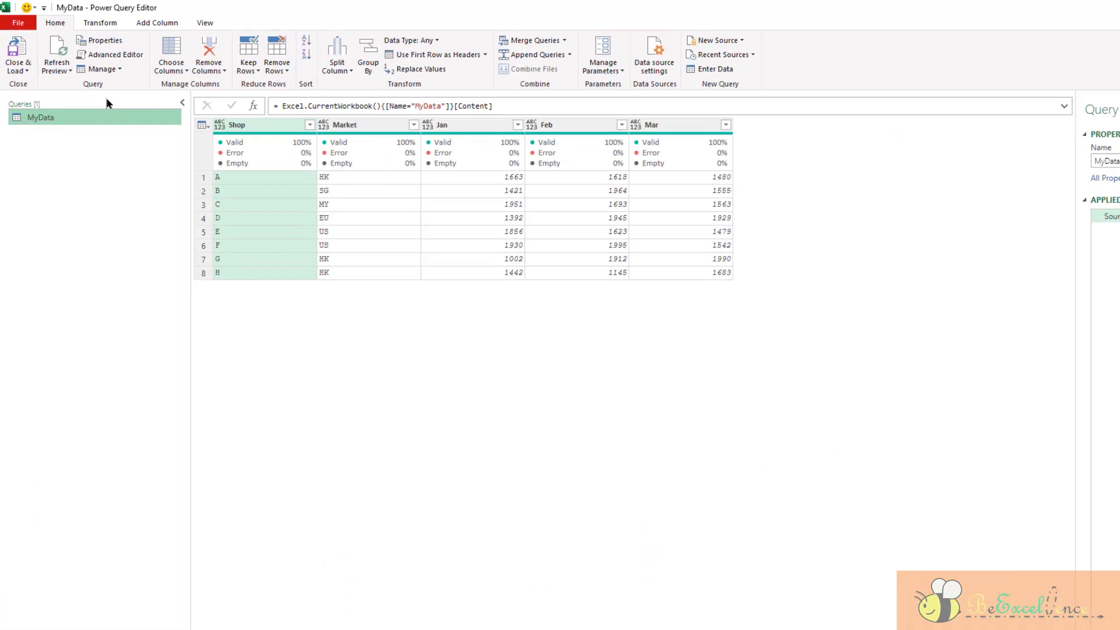
Unpivot the Jan, Feb and Mar columns of the MyData query, then delete the Unpivoted Columns step.
right_click(111, 113)
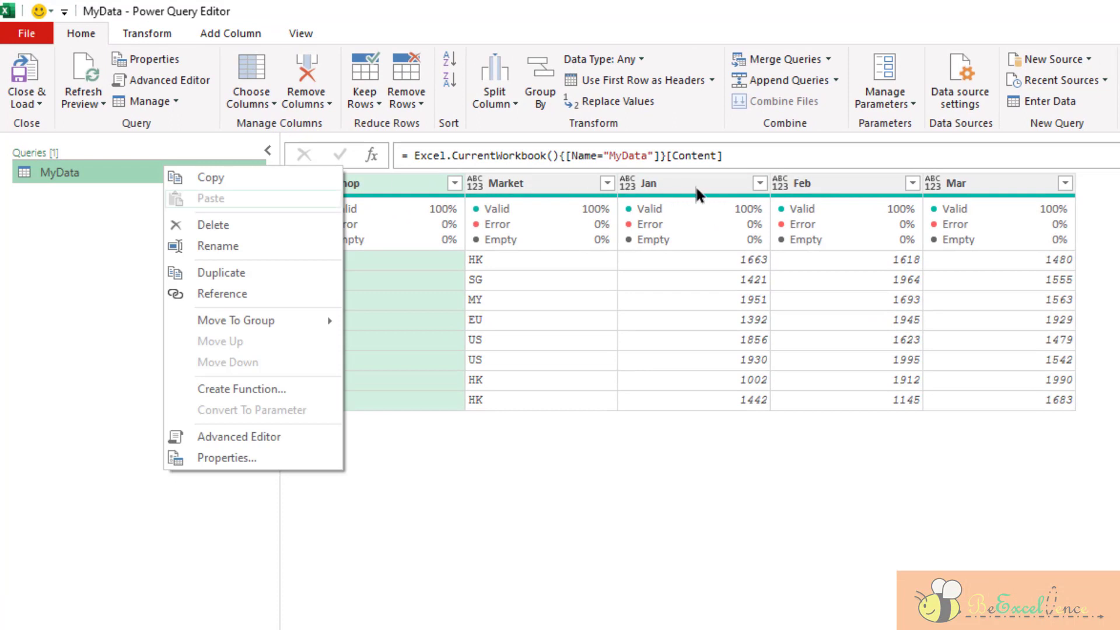
left_click(712, 186)
left_click(847, 185, "ctrl")
left_click(960, 185, "ctrl")
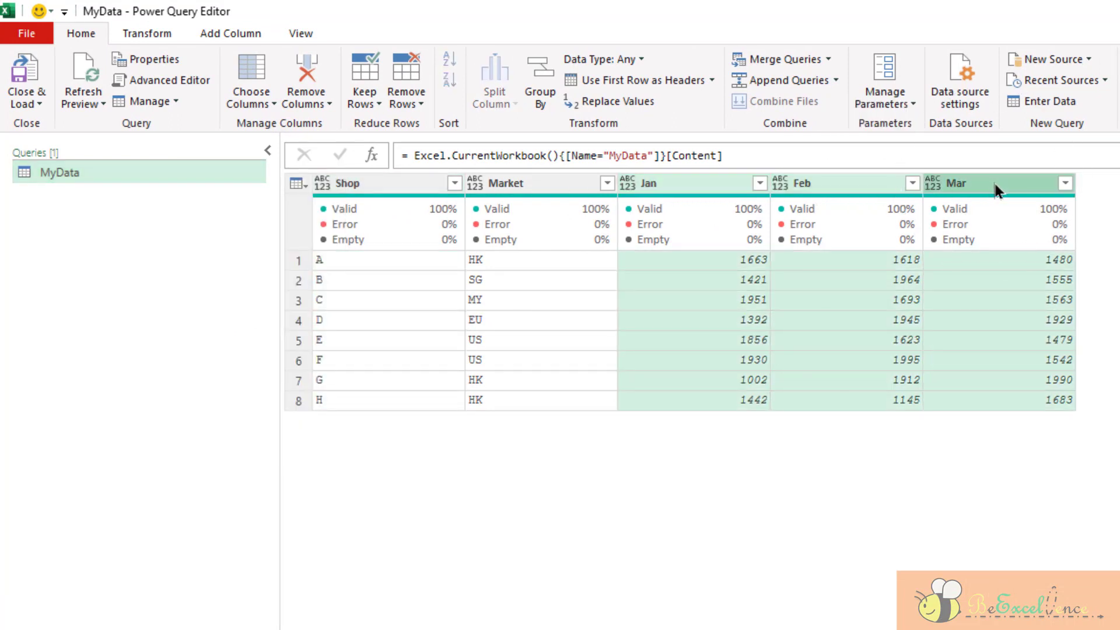
right_click(993, 181)
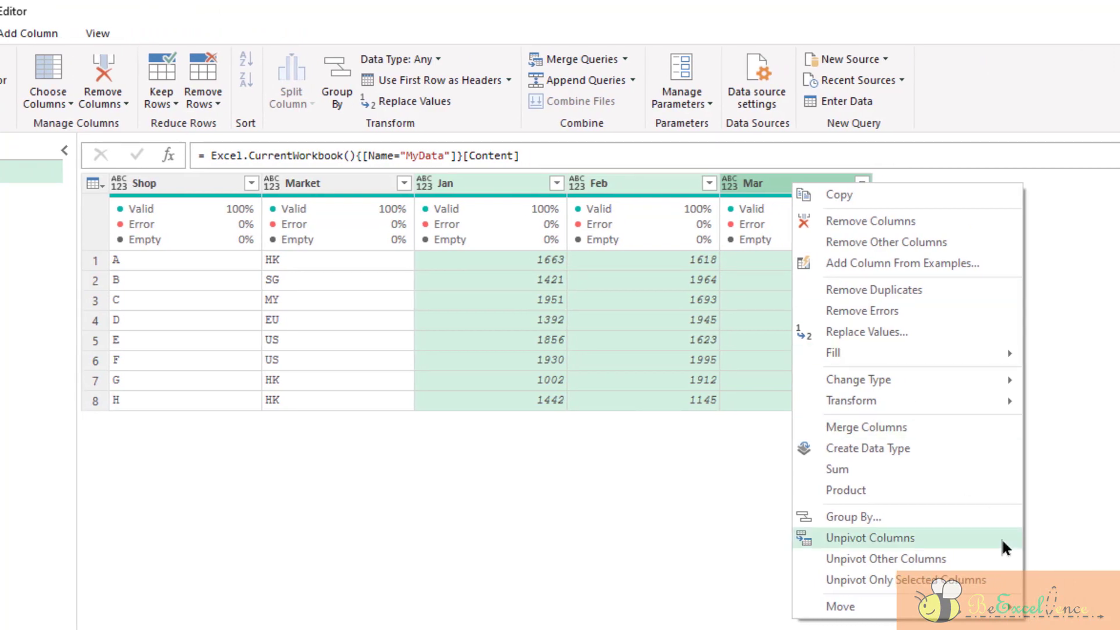
left_click(1001, 537)
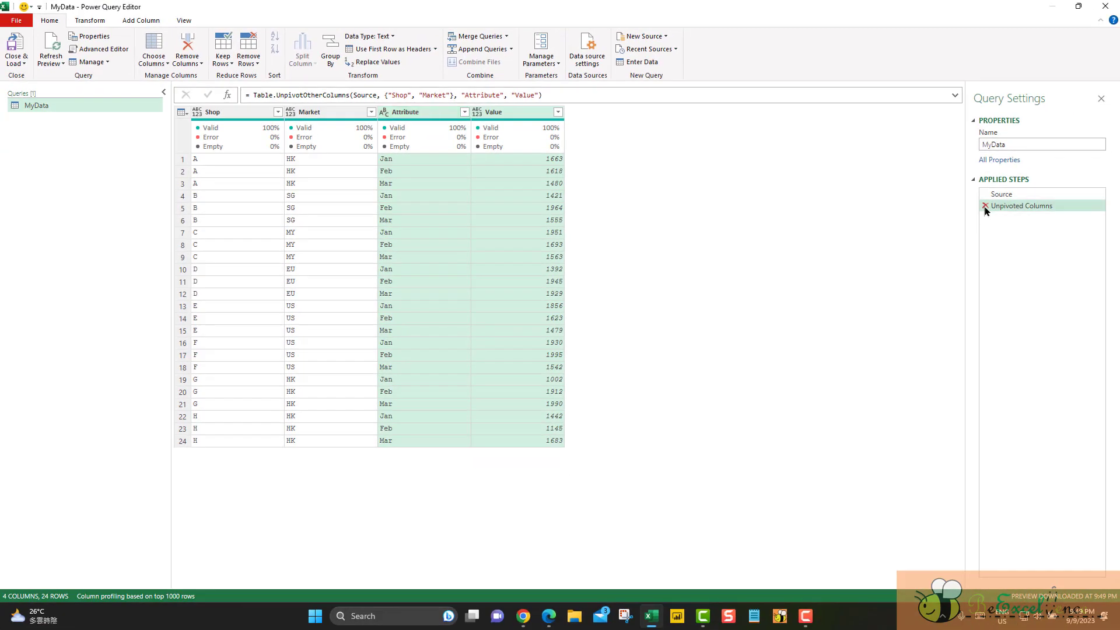
left_click(985, 207)
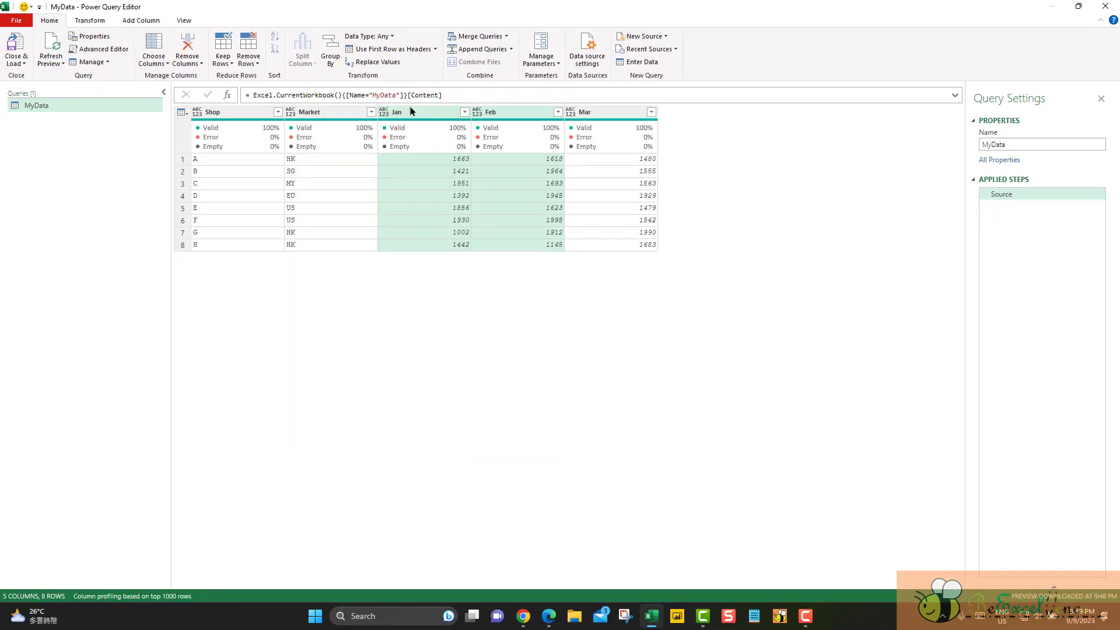
Select the Jan, Feb and Mar columns again and apply Unpivot Columns to them.
left_click(499, 113, "ctrl")
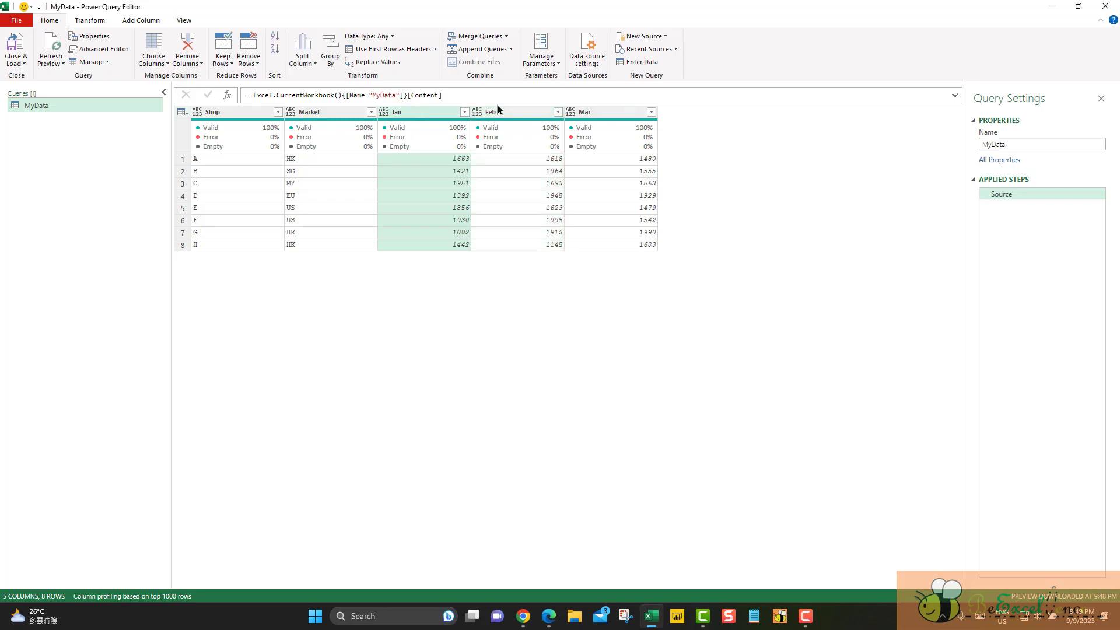
left_click(499, 112, "ctrl")
left_click(590, 115, "ctrl")
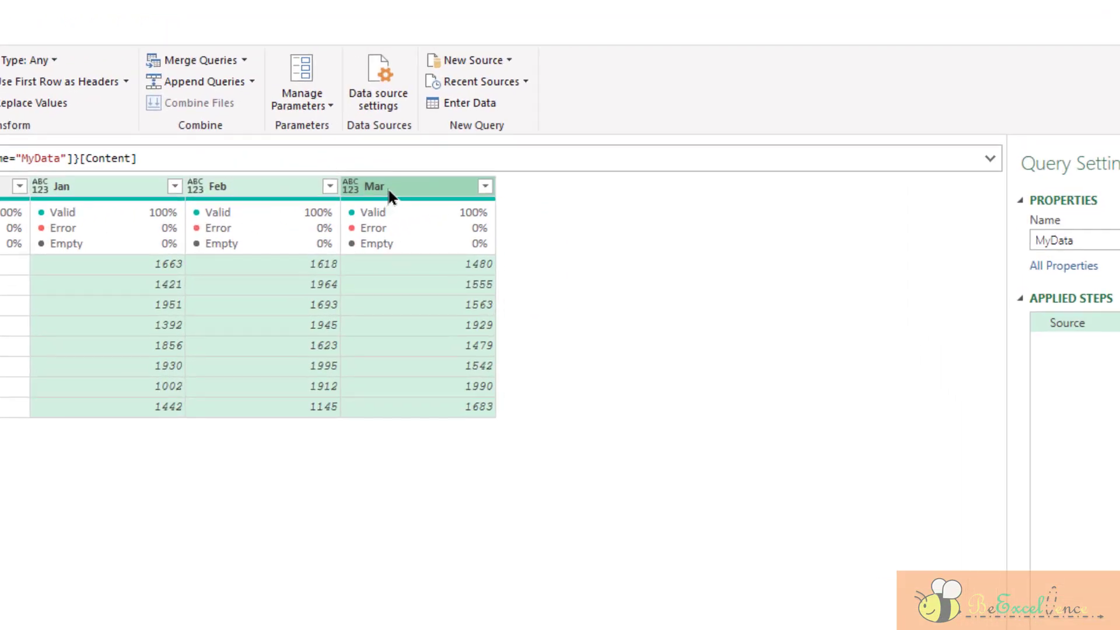
right_click(388, 190)
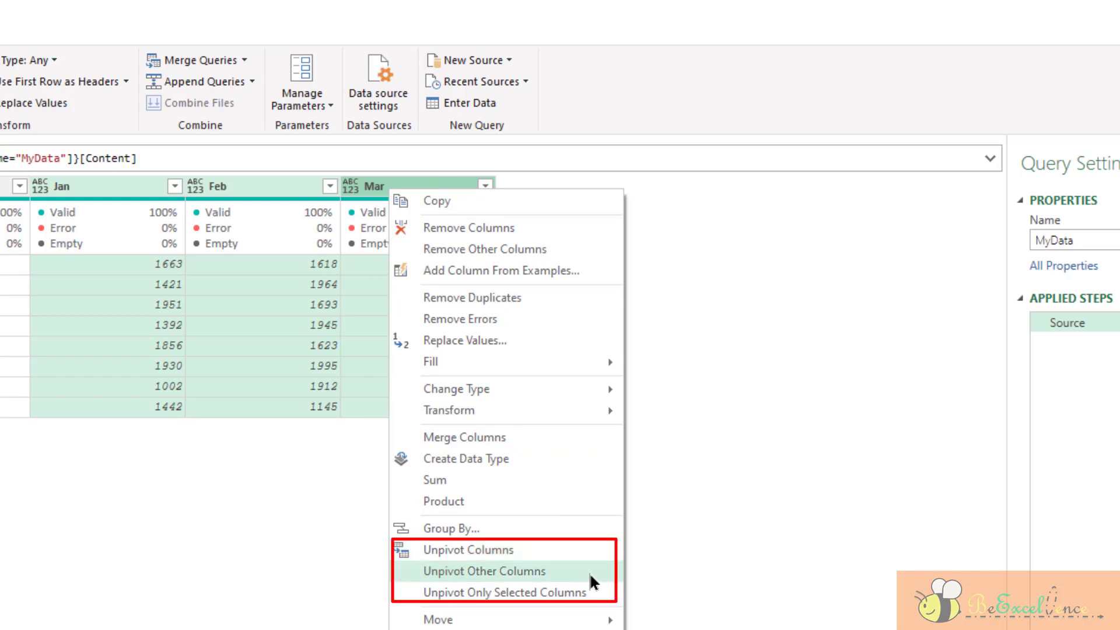
key("Up")
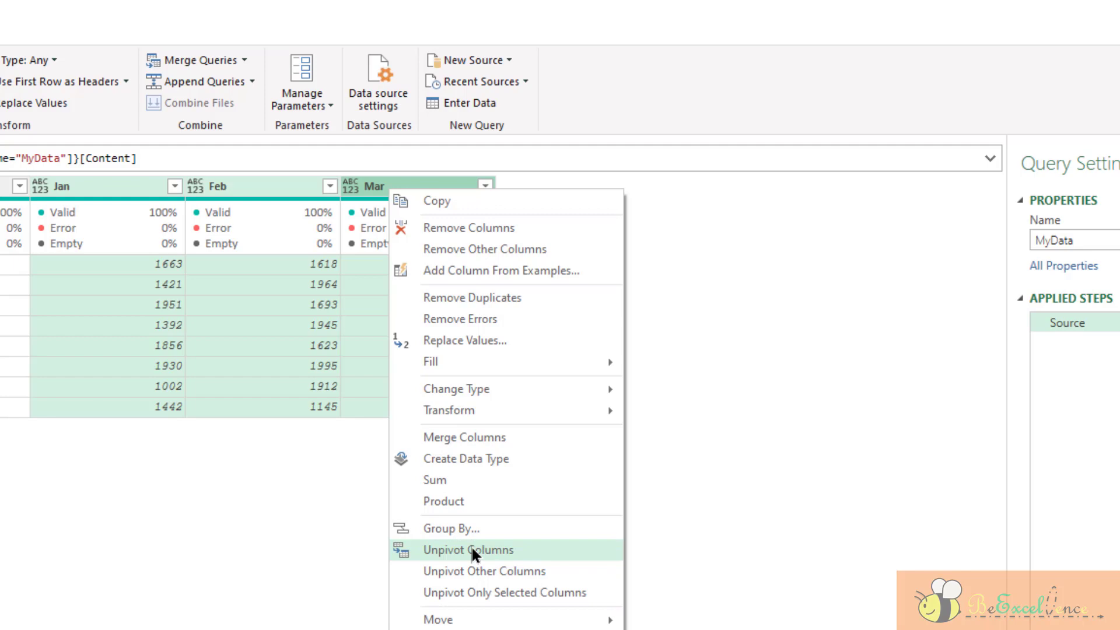
left_click(540, 549)
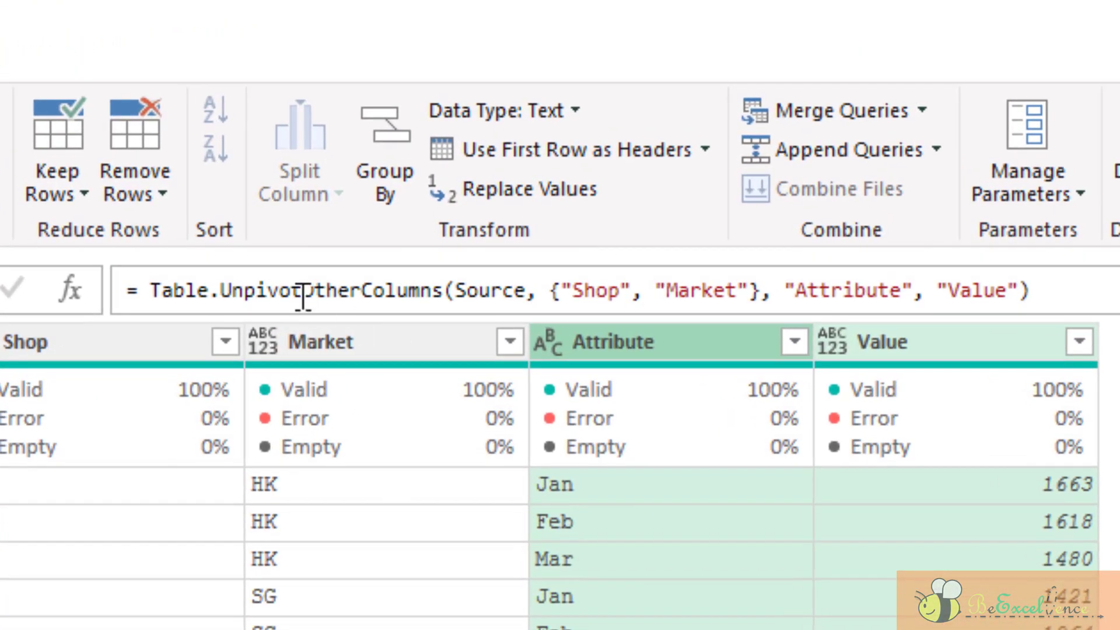
Examine the function name in the Unpivoted Columns formula, then delete that applied step.
left_click(417, 130)
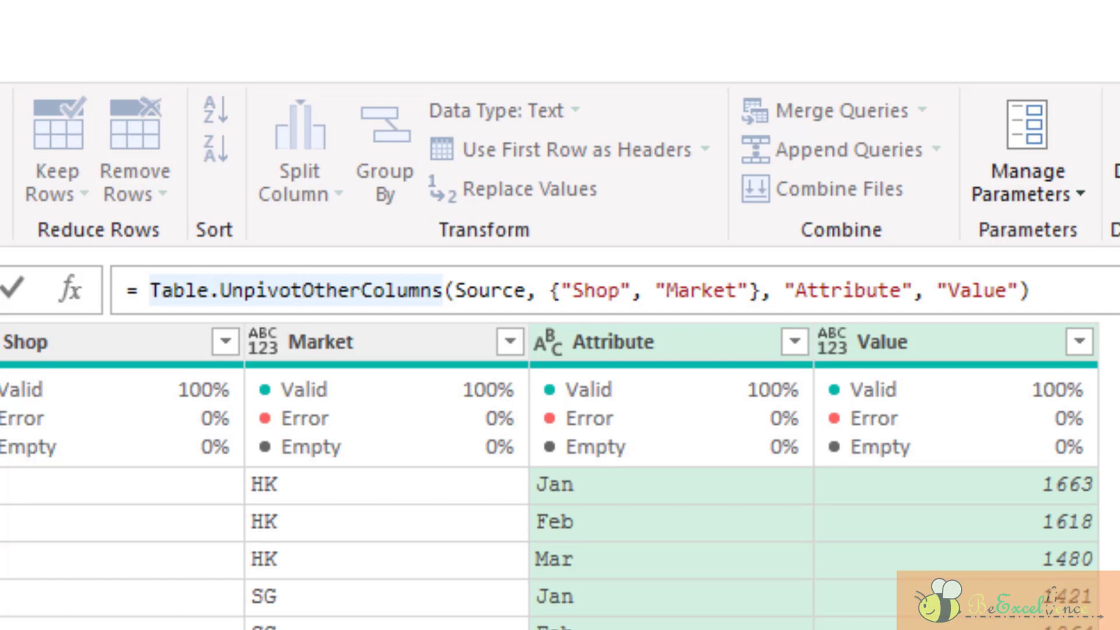
key("Escape")
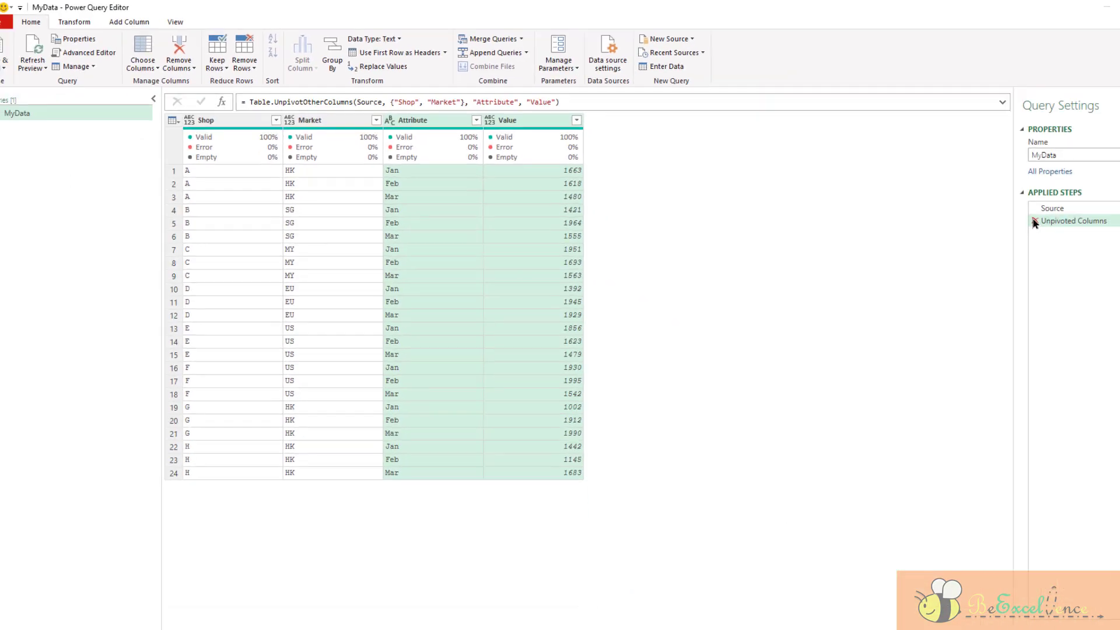
left_click(985, 206)
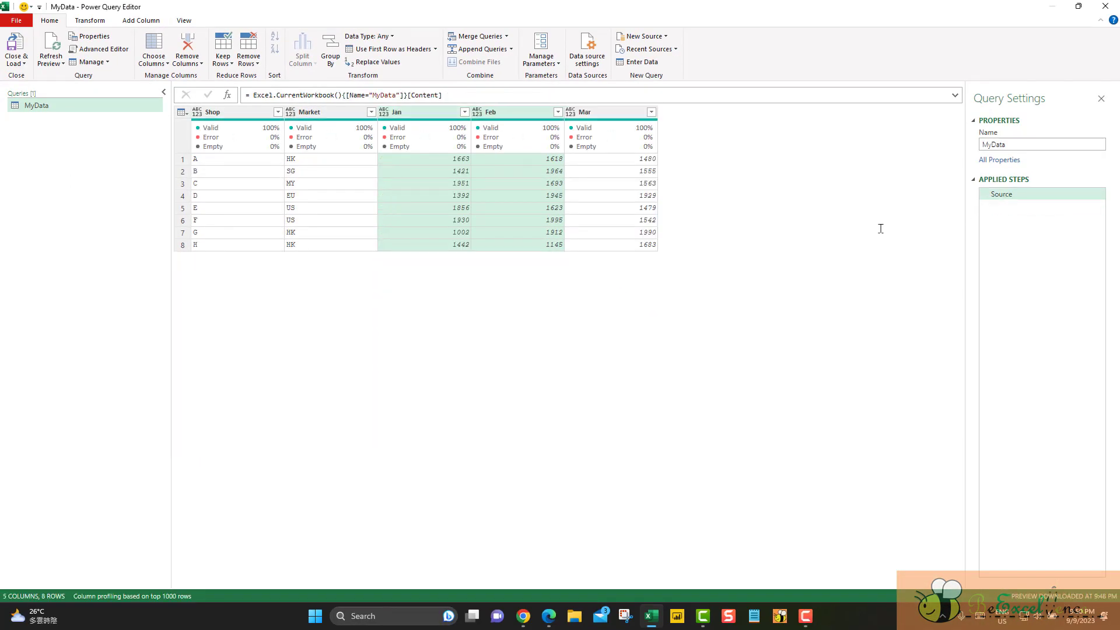
Select the Shop and Market columns and apply Unpivot Other Columns.
left_click(232, 112)
left_click(314, 114, "ctrl")
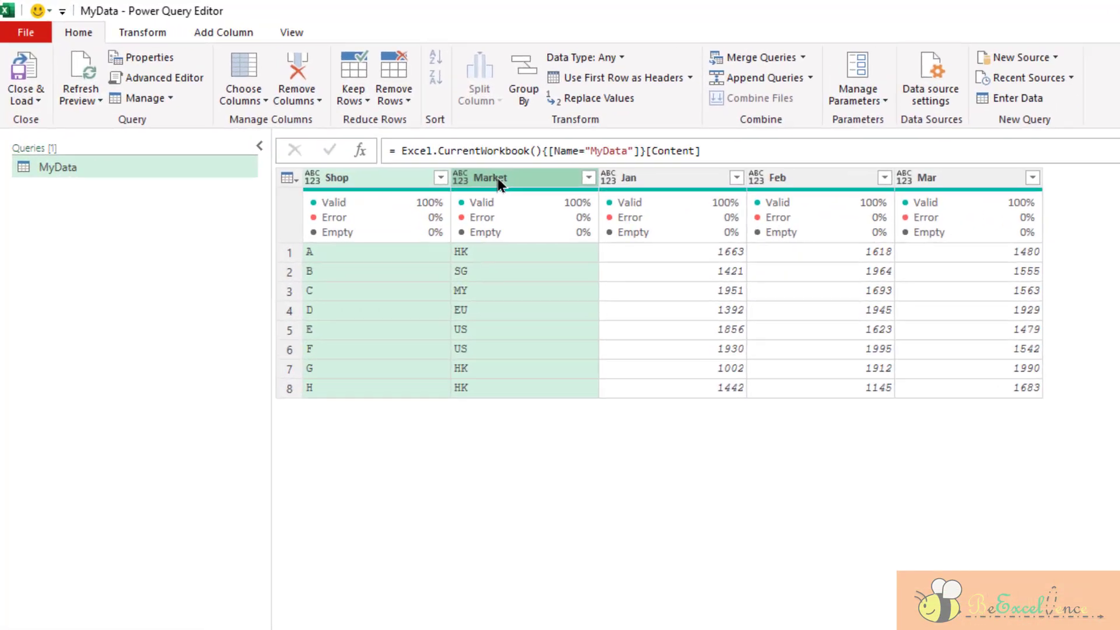
right_click(532, 192)
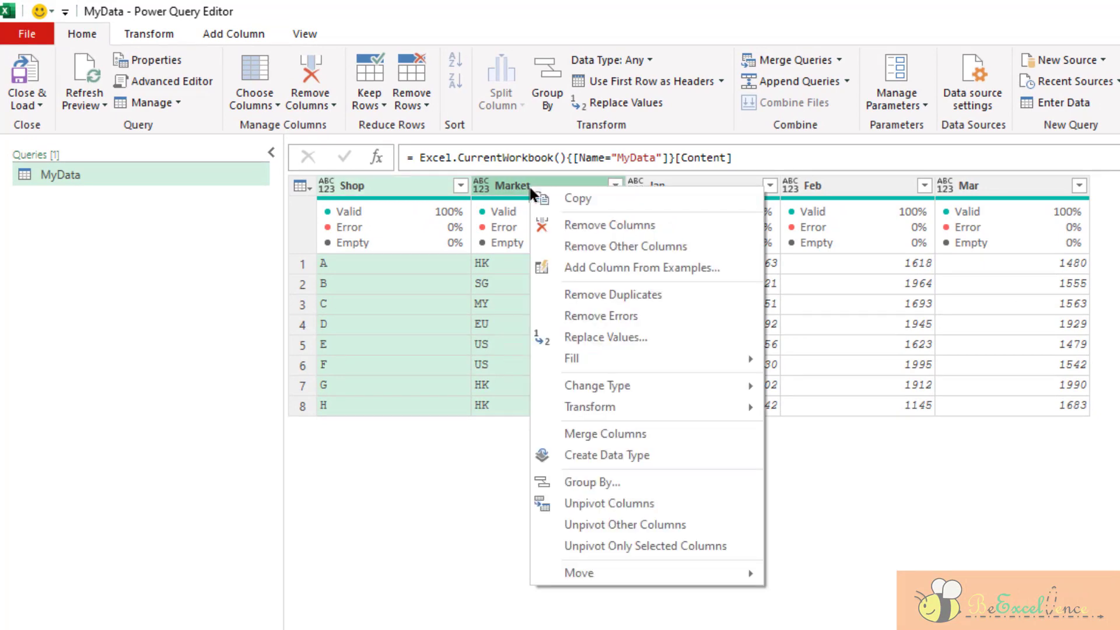
left_click(732, 529)
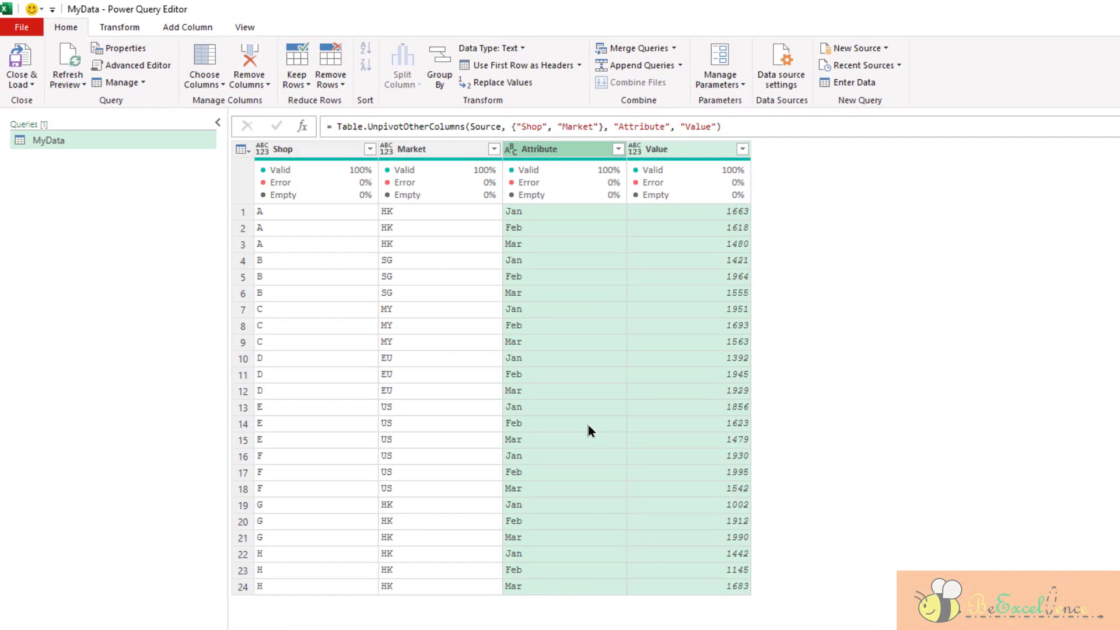
Examine the function name in the Unpivoted Other Columns formula, then delete that applied step.
left_click(431, 127)
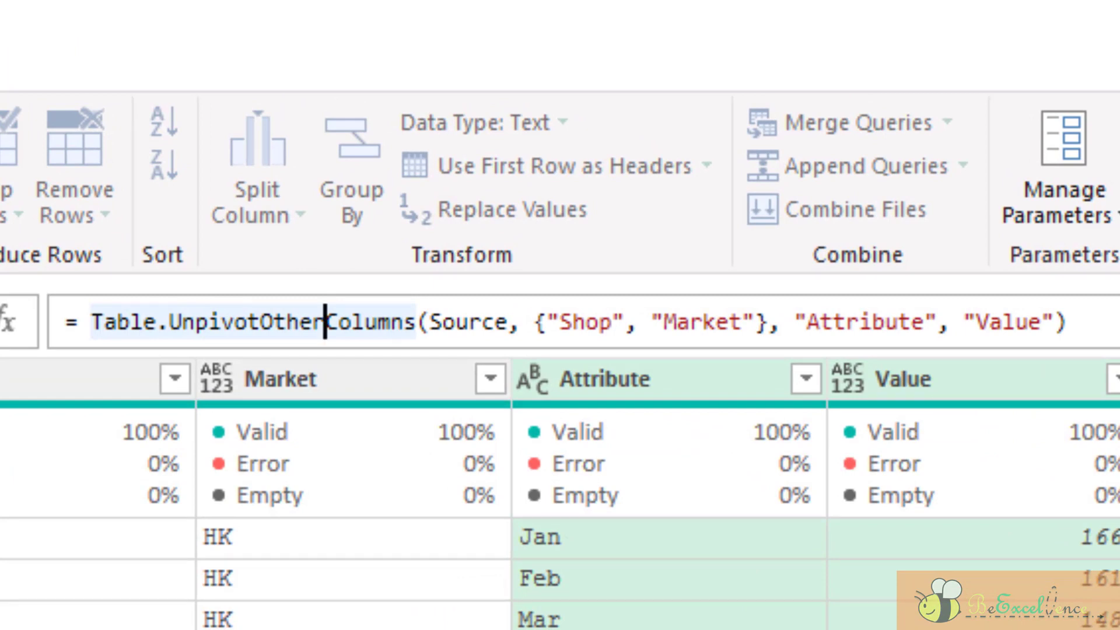
key("Escape")
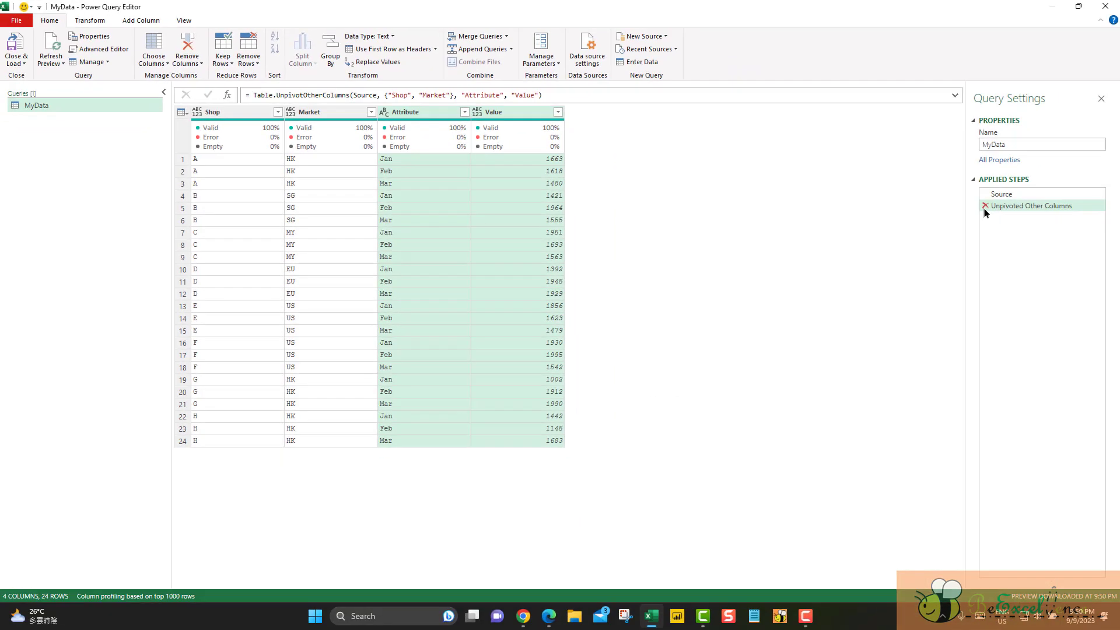
left_click(986, 207)
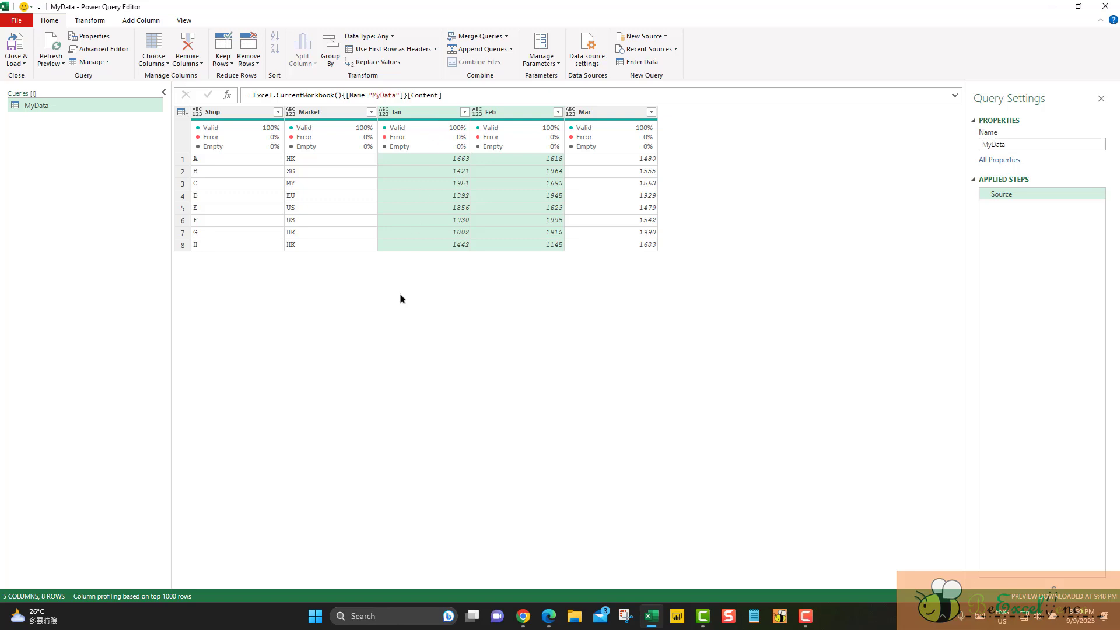
Unpivot all columns except Shop and Market using Unpivot Other Columns.
left_click(439, 113)
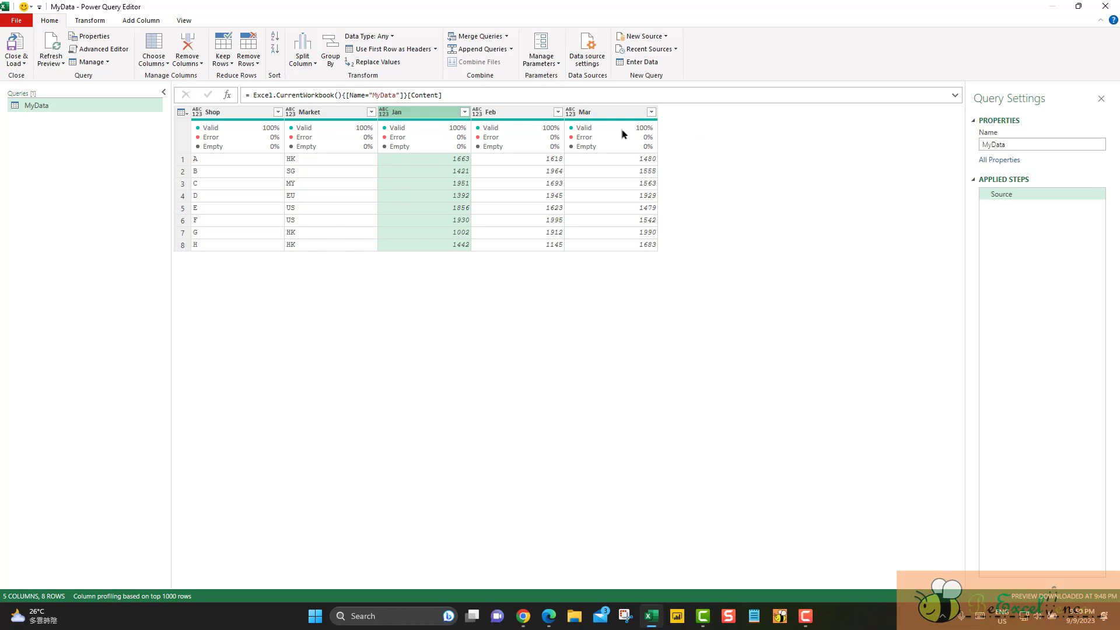
left_click(245, 113)
left_click(325, 115, "ctrl")
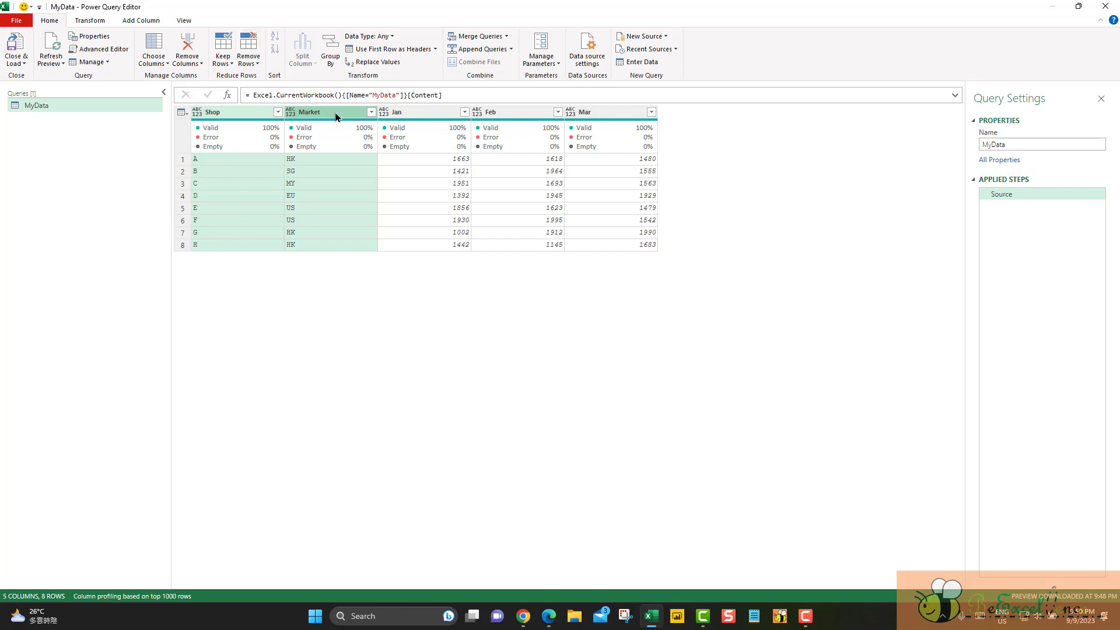
right_click(335, 114)
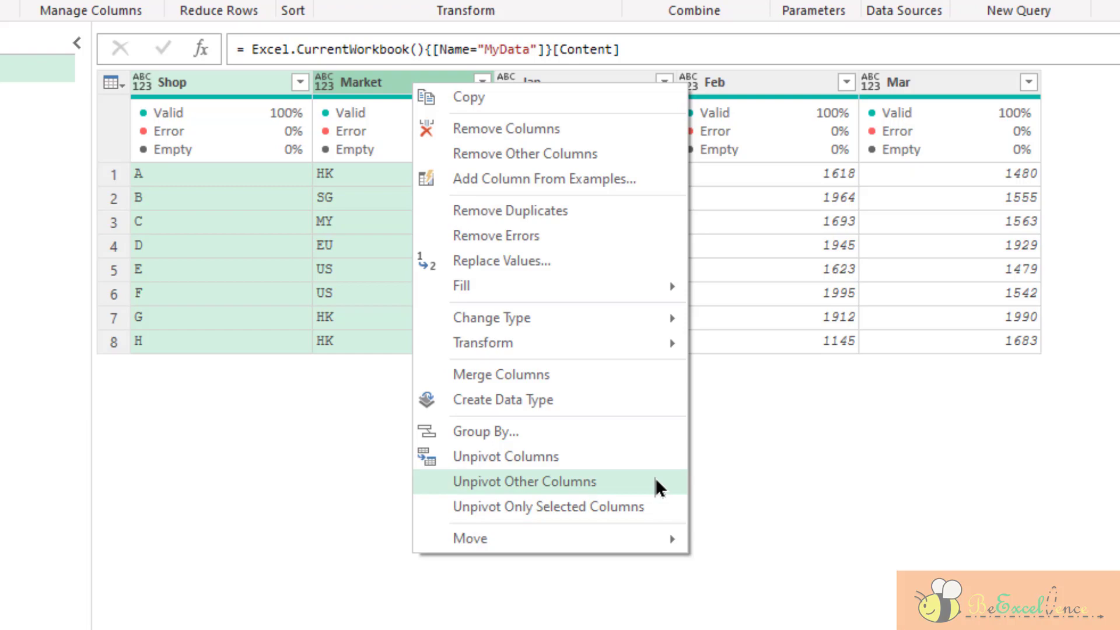
left_click(655, 484)
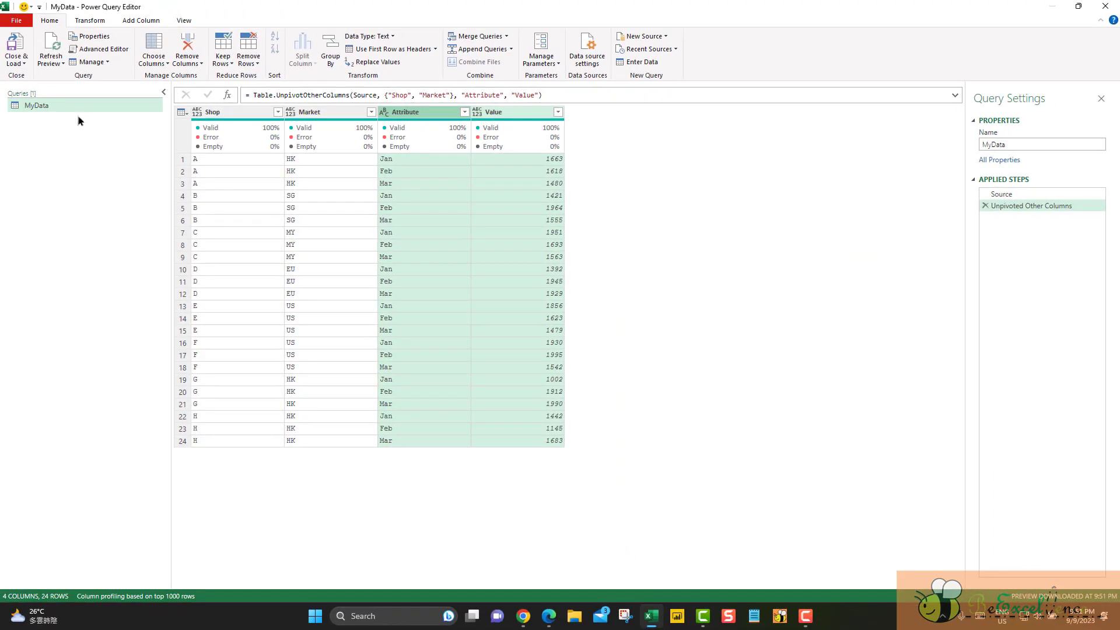
Rename the MyData query as UnpivotOtherCols.
right_click(69, 110)
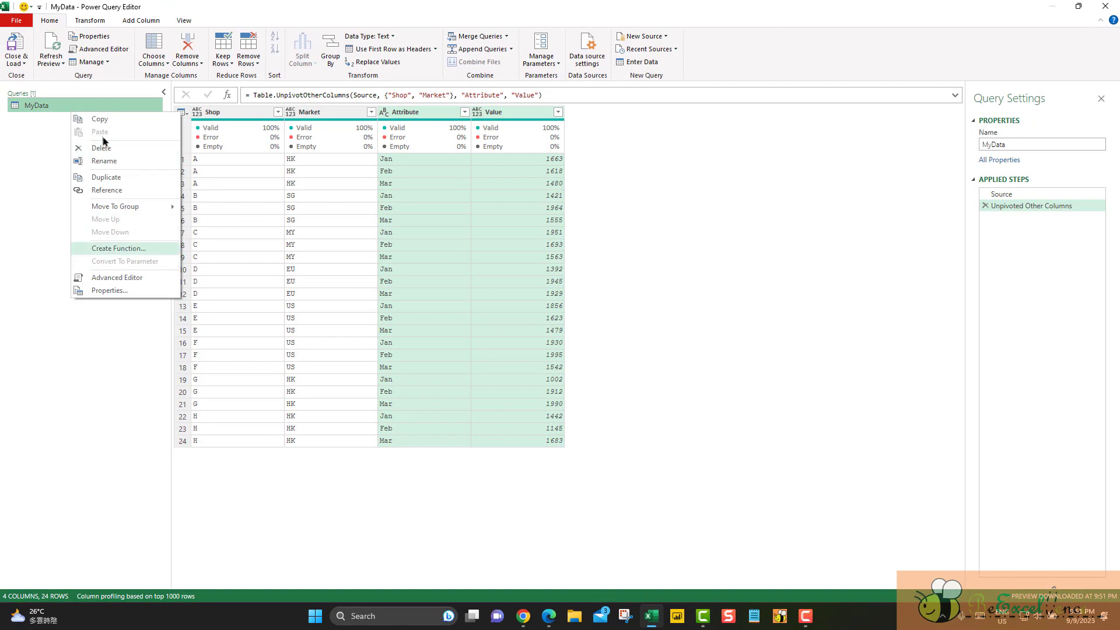
left_click(105, 161)
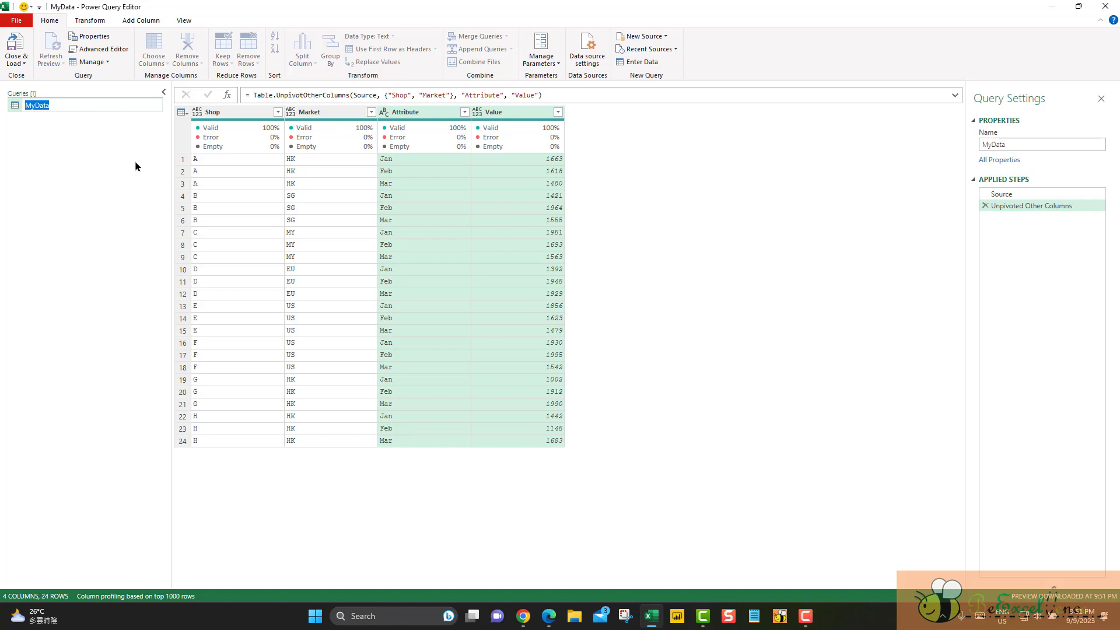
type("OtherColun")
key("BackSpace")
key("BackSpace")
type("s")
type("Unpiv")
type("ot")
key("Return")
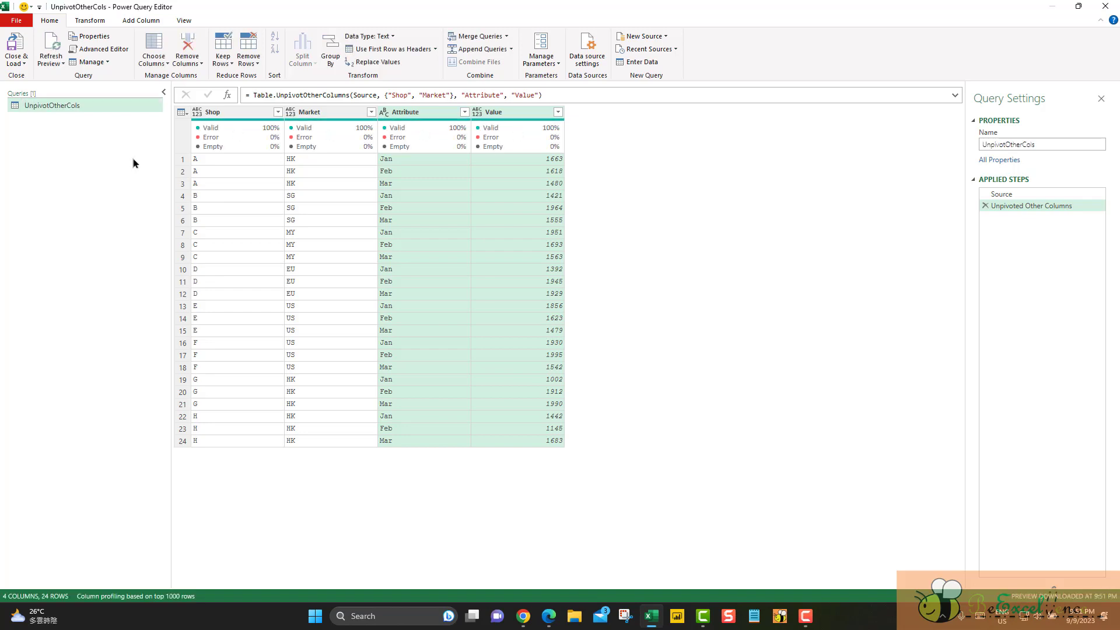
Duplicate the UnpivotOtherCols query and rename the copy as UnpivotSelectedCols.
right_click(97, 104)
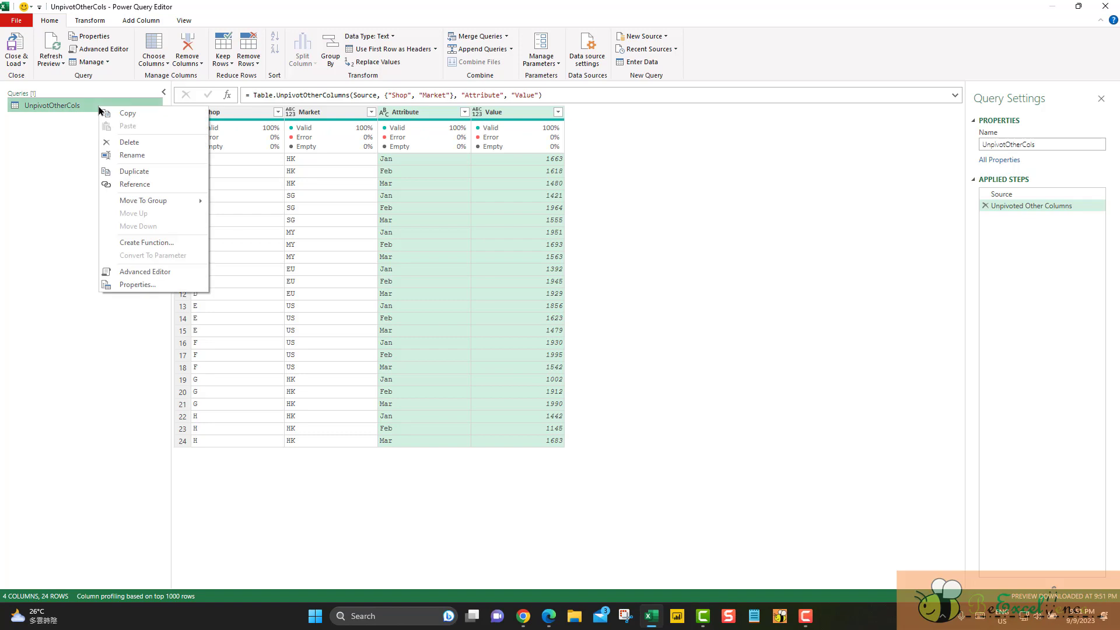
left_click(145, 168)
right_click(91, 123)
left_click(151, 170)
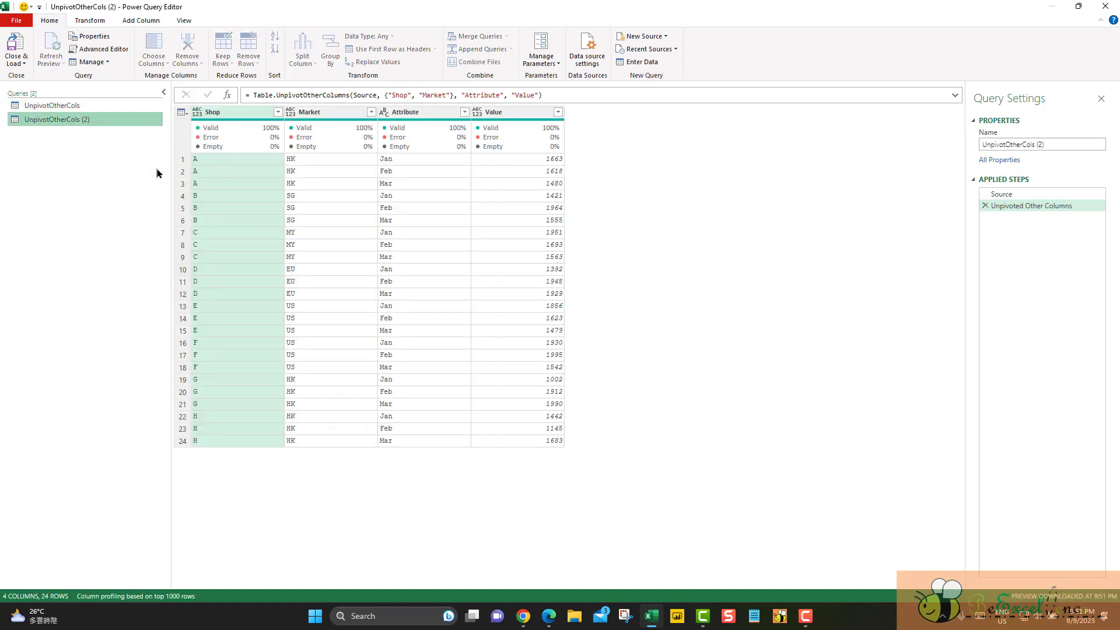
type("Unpi")
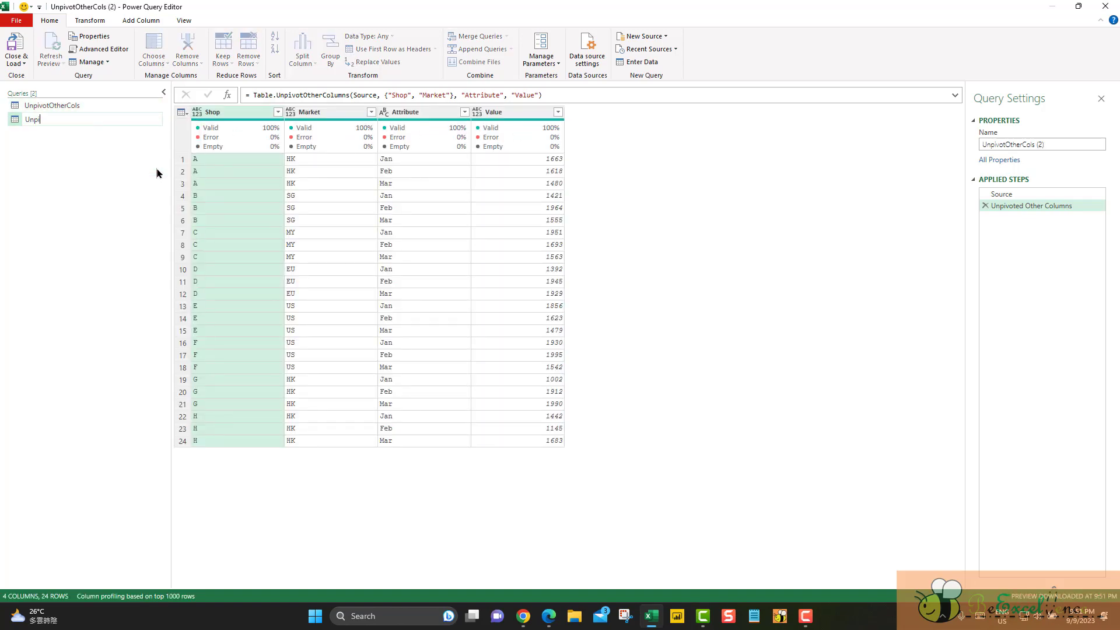
type("vo")
key("BackSpace")
key("BackSpace")
key("BackSpace")
type("otSelectedCols")
key("Return")
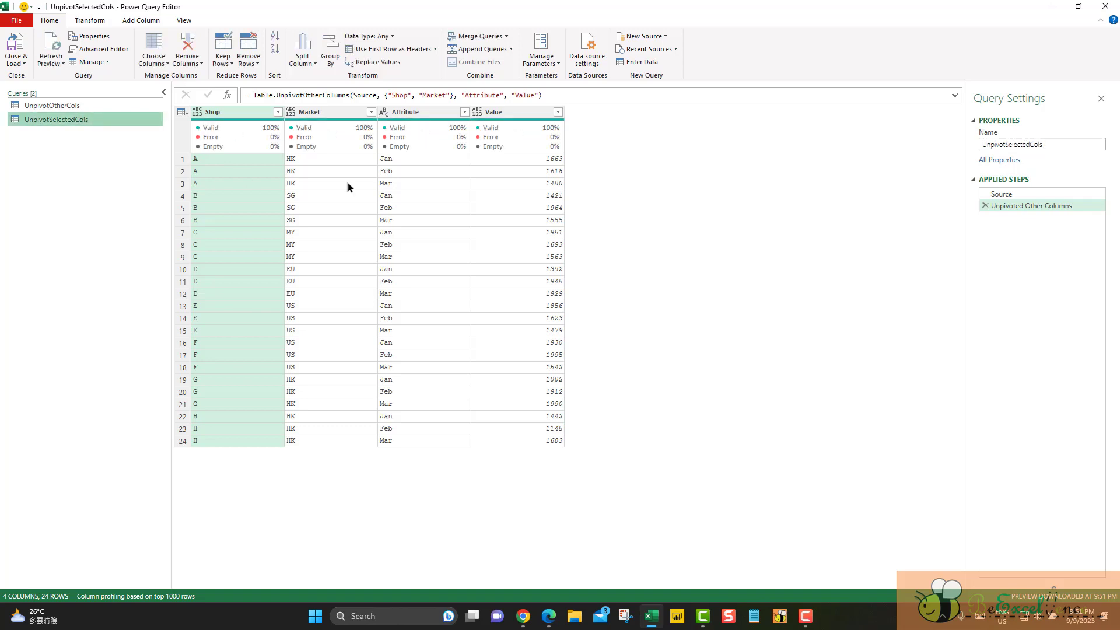
left_click(754, 213)
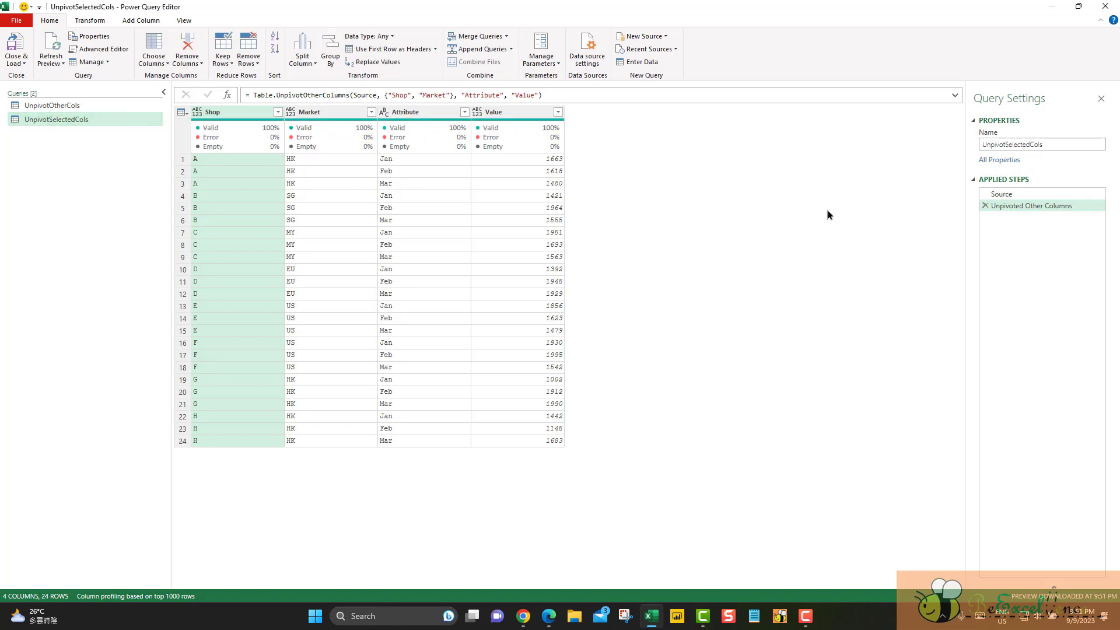
Delete the Unpivoted Other Columns step from UnpivotSelectedCols, then unpivot Jan, Feb and Mar using Unpivot Only Selected Columns.
left_click(985, 207)
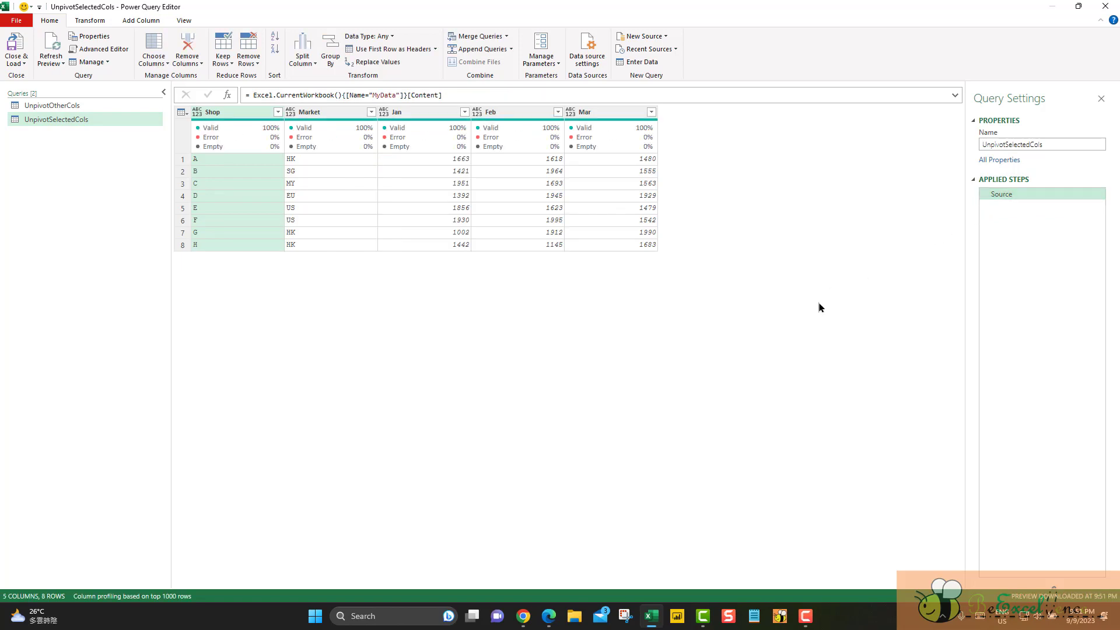
left_click(450, 112)
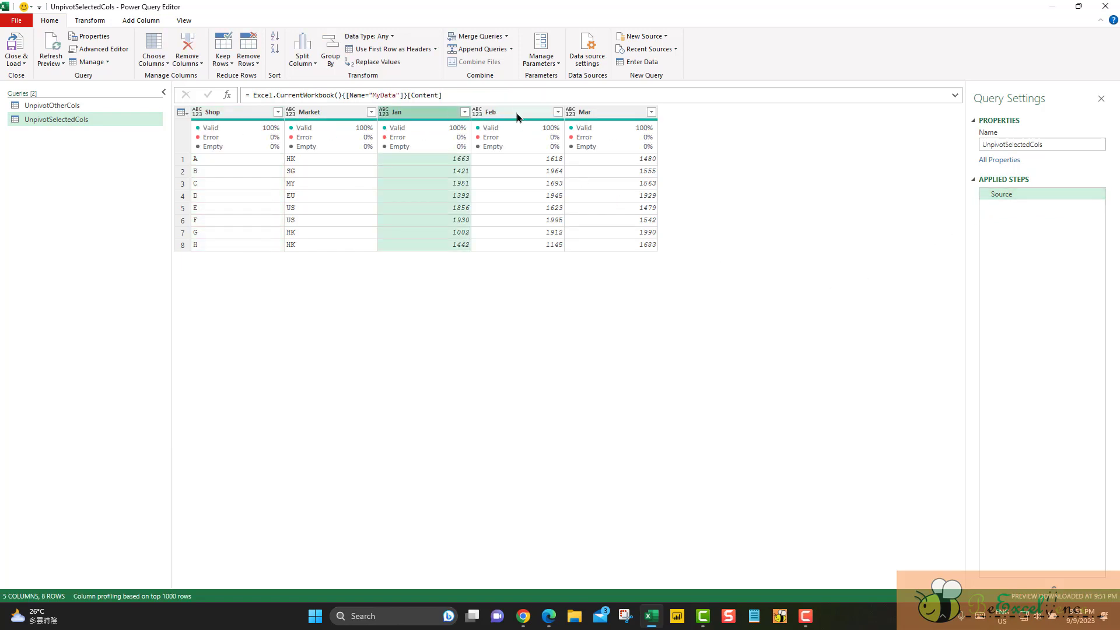
left_click(518, 114, "ctrl")
left_click(594, 115, "ctrl")
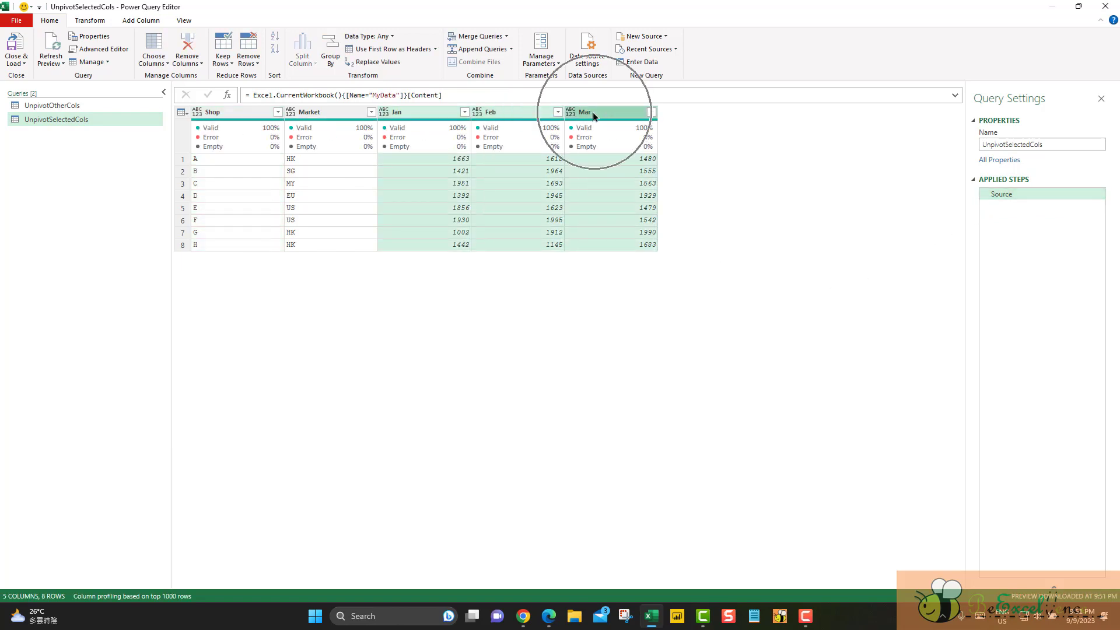
right_click(622, 111)
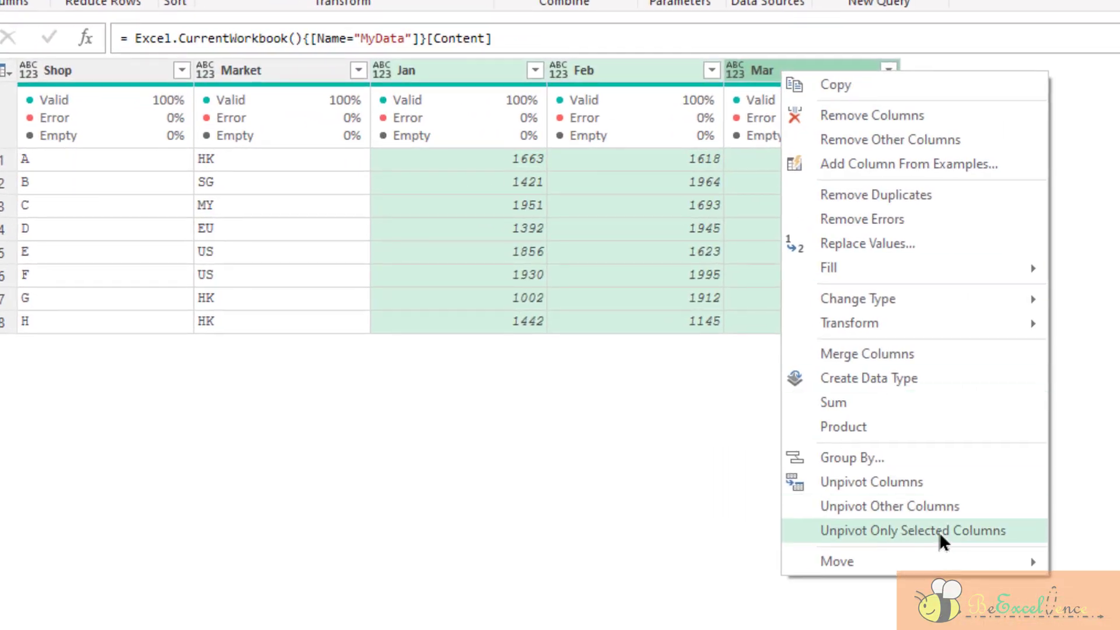
left_click(940, 532)
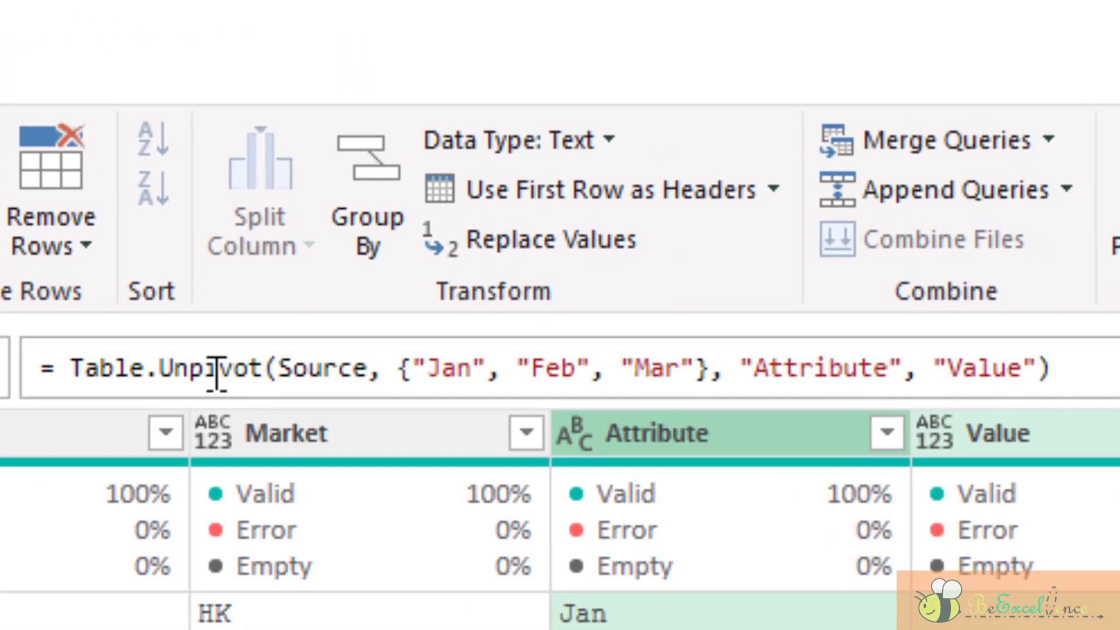
Examine the function name and the list of unpivoted columns in the UnpivotSelectedCols formula, leaving it unedited.
left_click(216, 373)
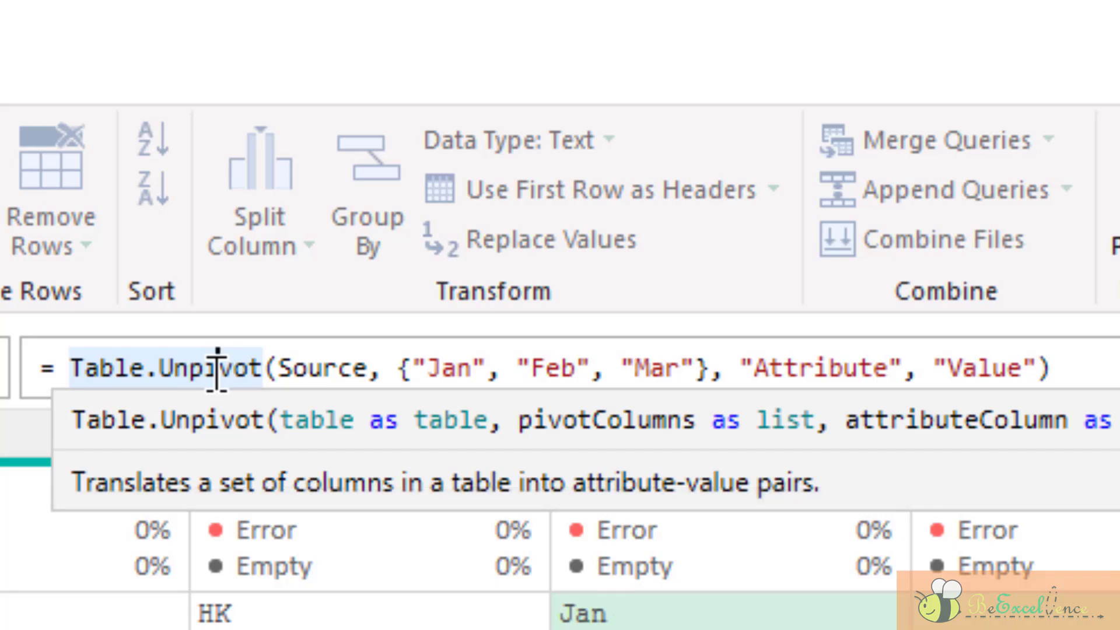
left_click_drag(413, 369, 694, 370)
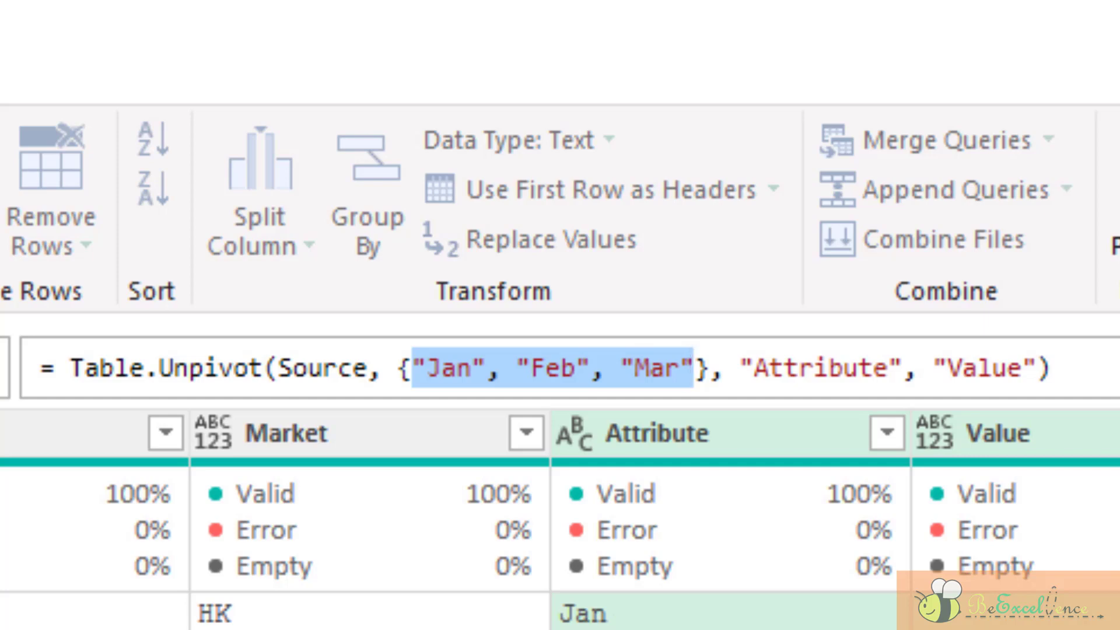
key("Escape")
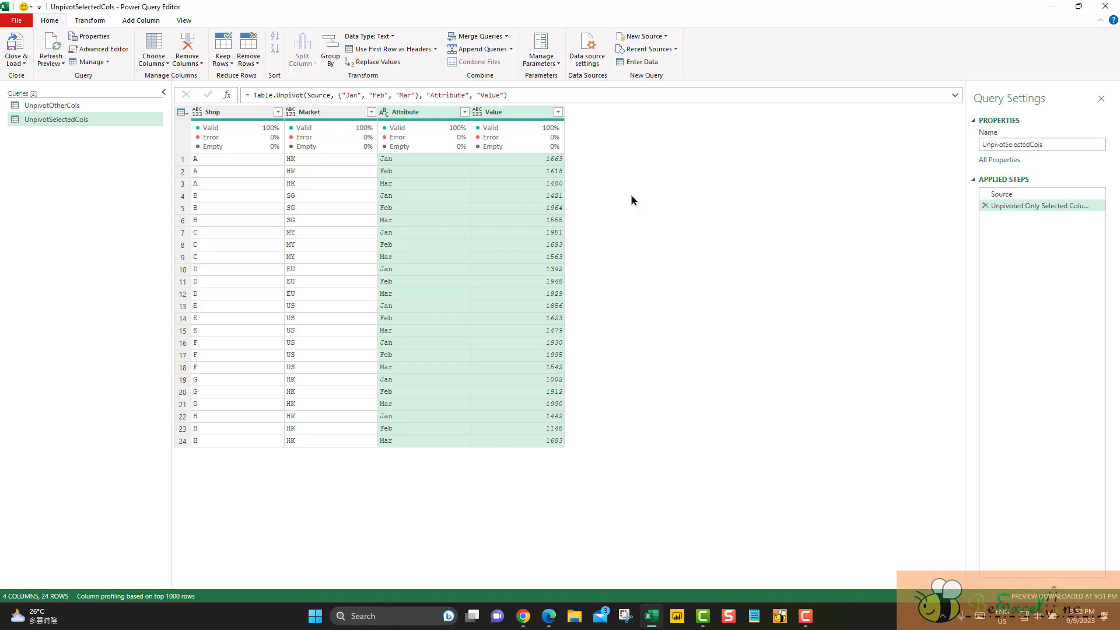
Close the Power Query Editor and load the queries to the workbook as connections only.
left_click(16, 61)
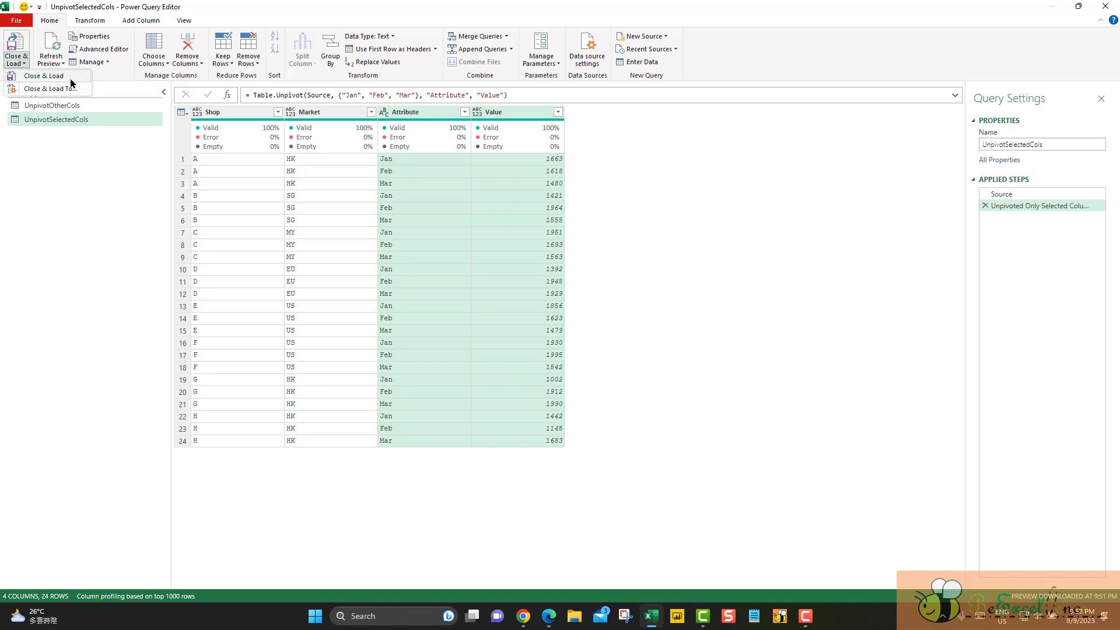
left_click(70, 80)
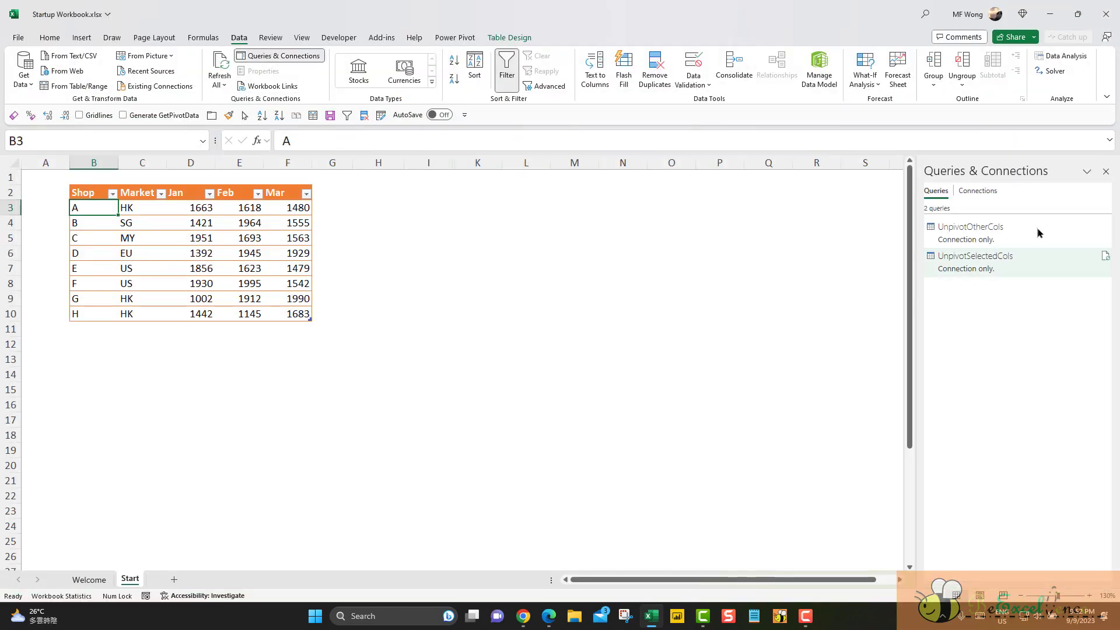
mouse_move(1048, 234)
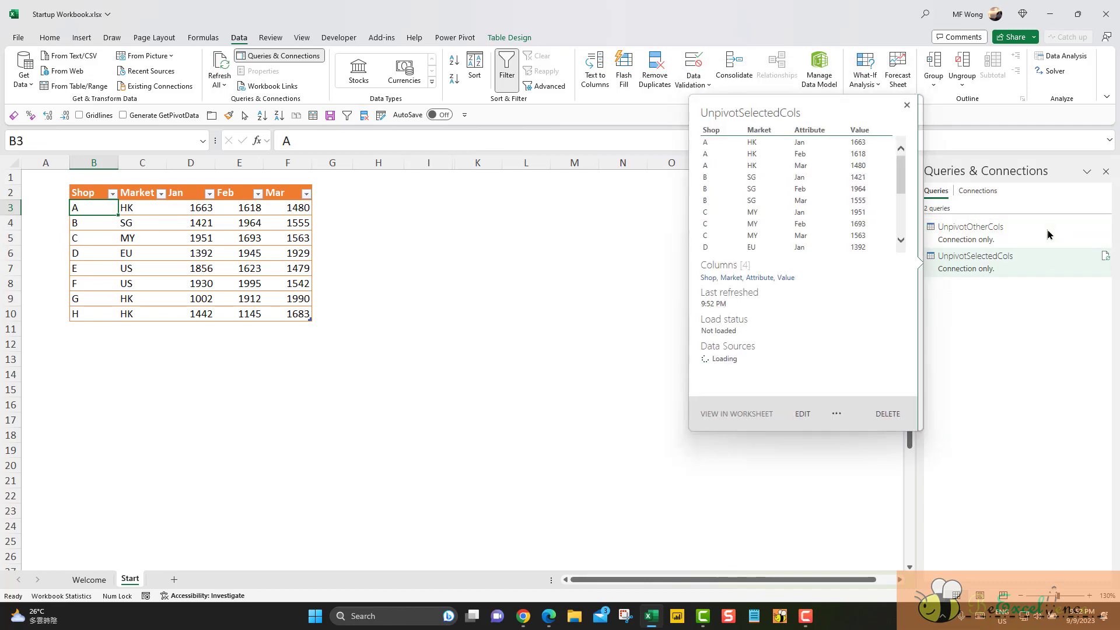
Unhide column J and move its Apr sales data into column G beside Mar, extending the shop sales table.
left_click(334, 320)
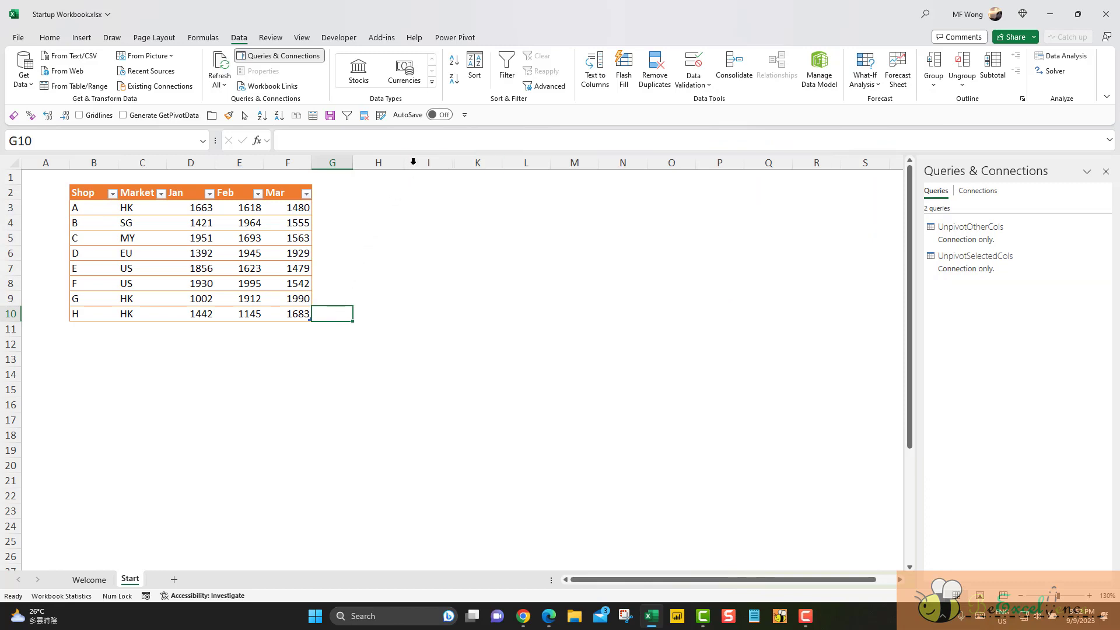
left_click(433, 169)
left_click_drag(433, 169, 489, 302)
right_click(476, 165)
left_click(519, 382)
left_click_drag(453, 257, 325, 261)
left_click(478, 329)
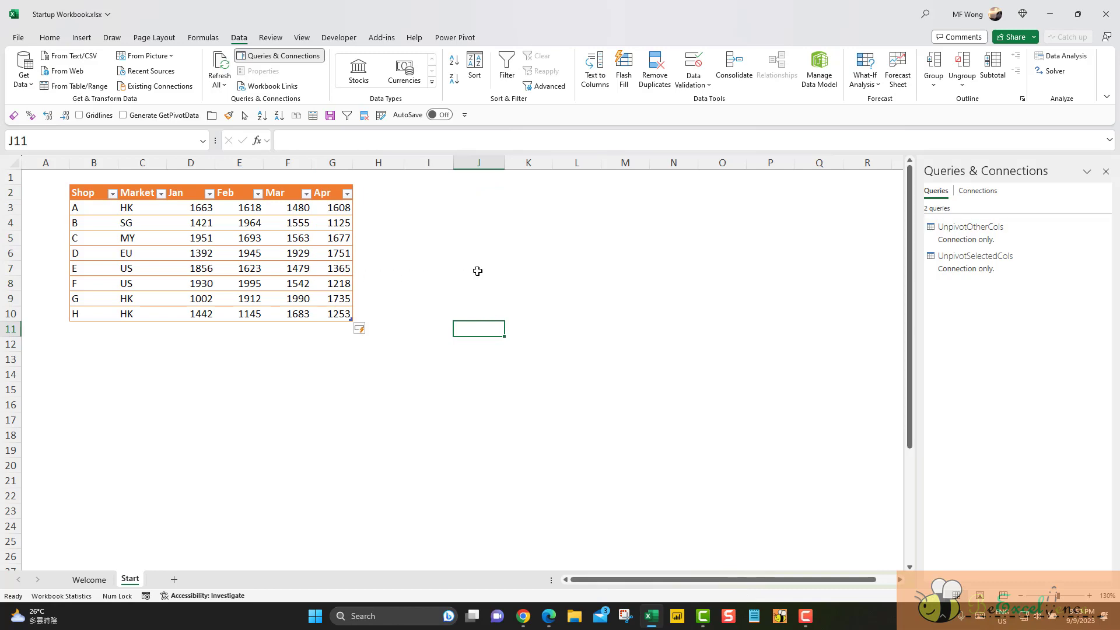
Open the UnpivotOtherCols query for editing and refresh its preview.
mouse_move(1046, 233)
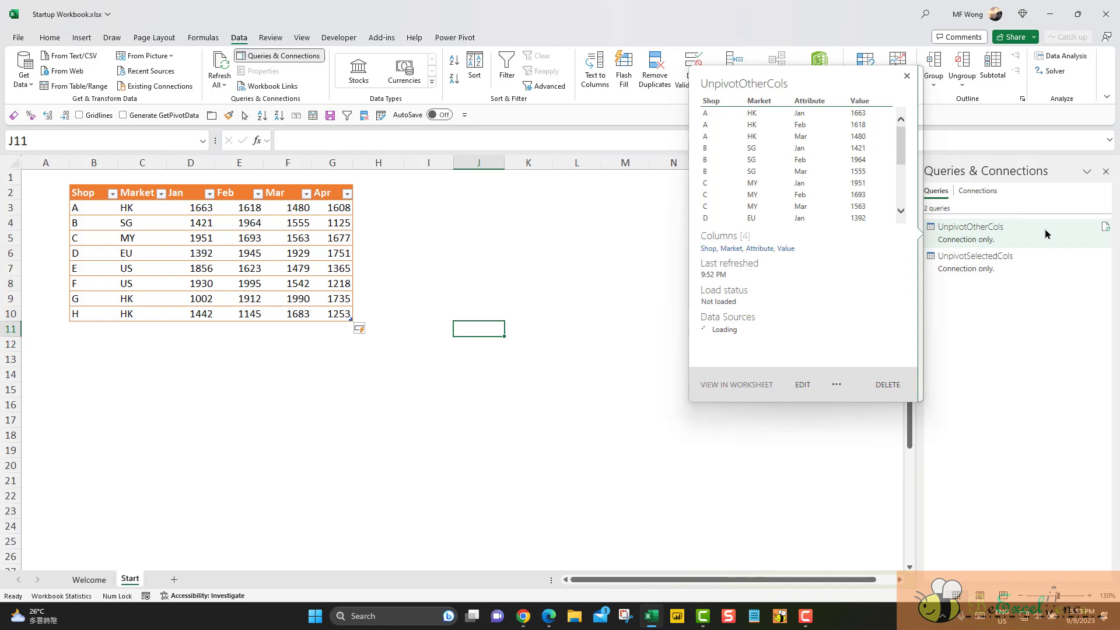
double_click(1050, 233)
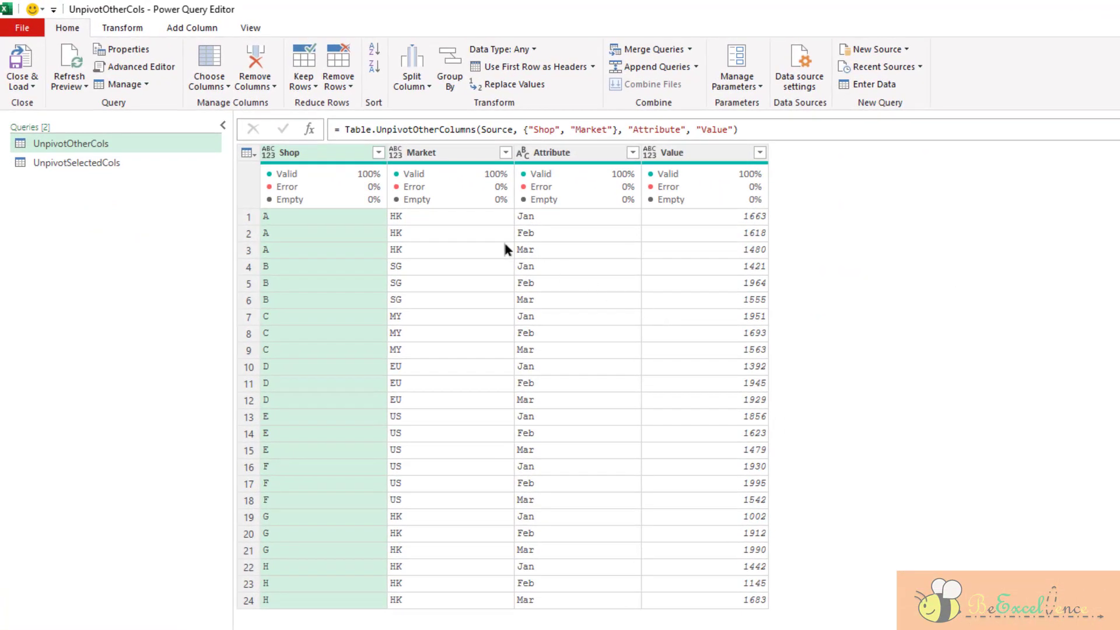
left_click(72, 61)
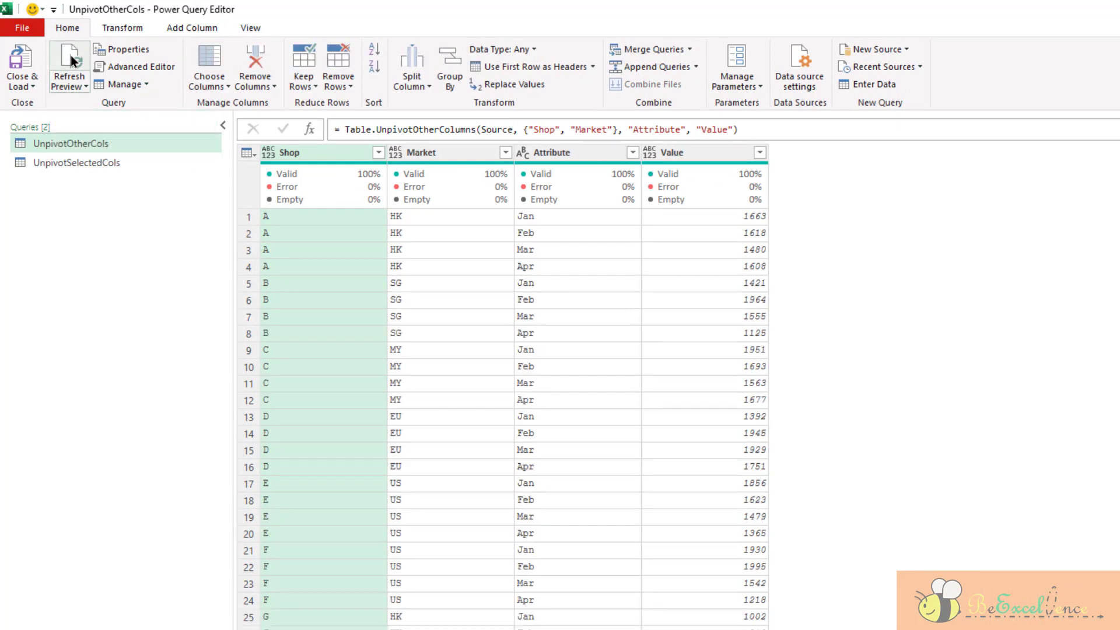
Examine the Apr rows and the Shop and Market columns in the UnpivotOtherCols result.
left_click(603, 268)
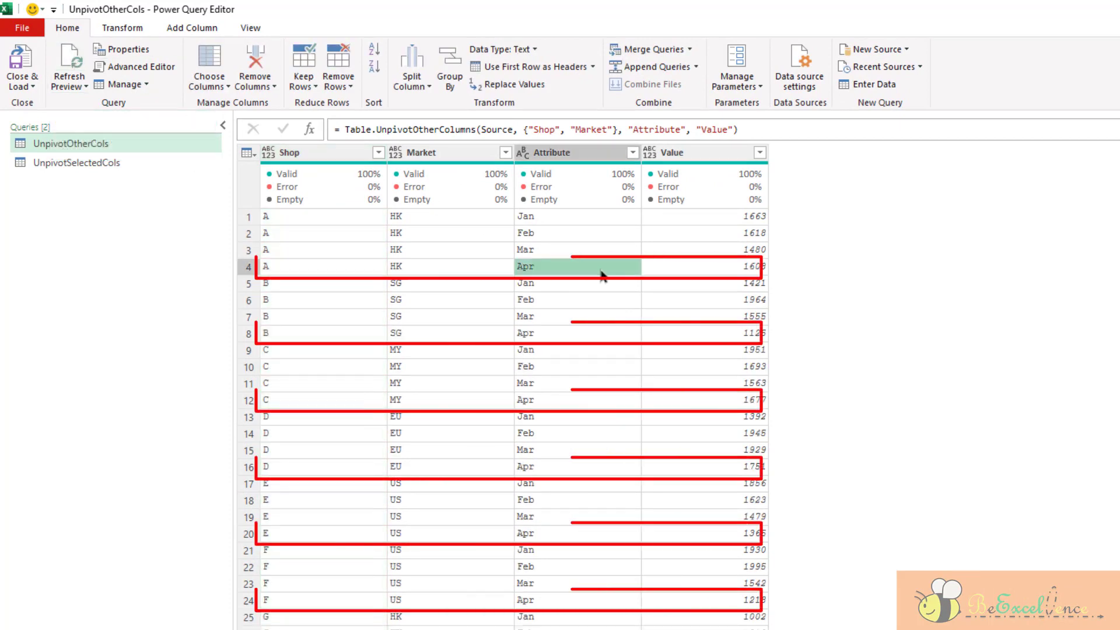
left_click(607, 334)
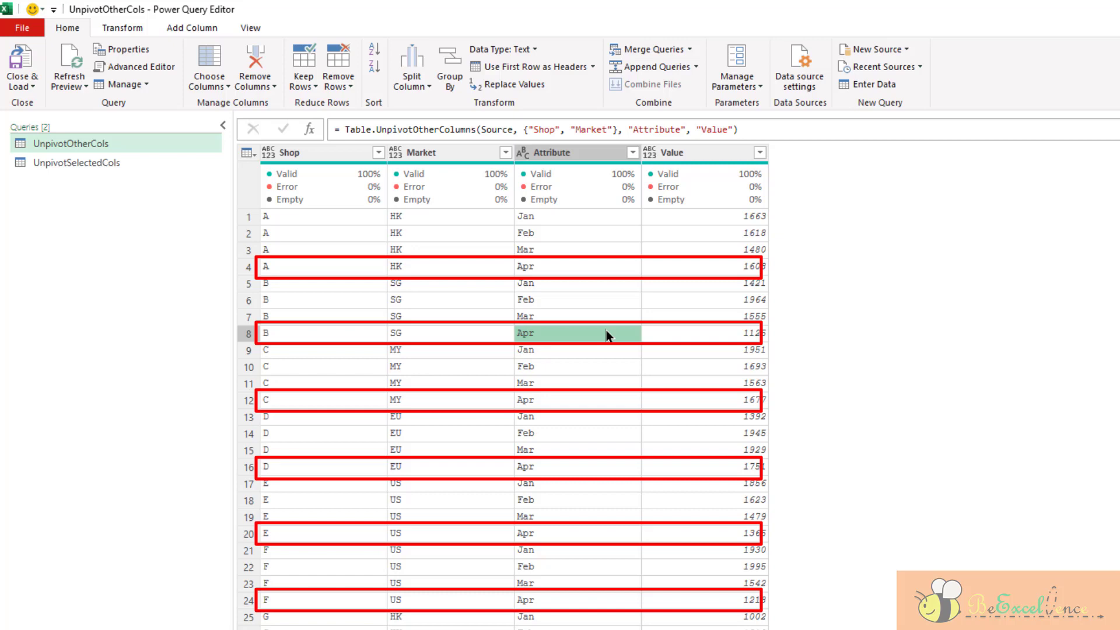
left_click(350, 153)
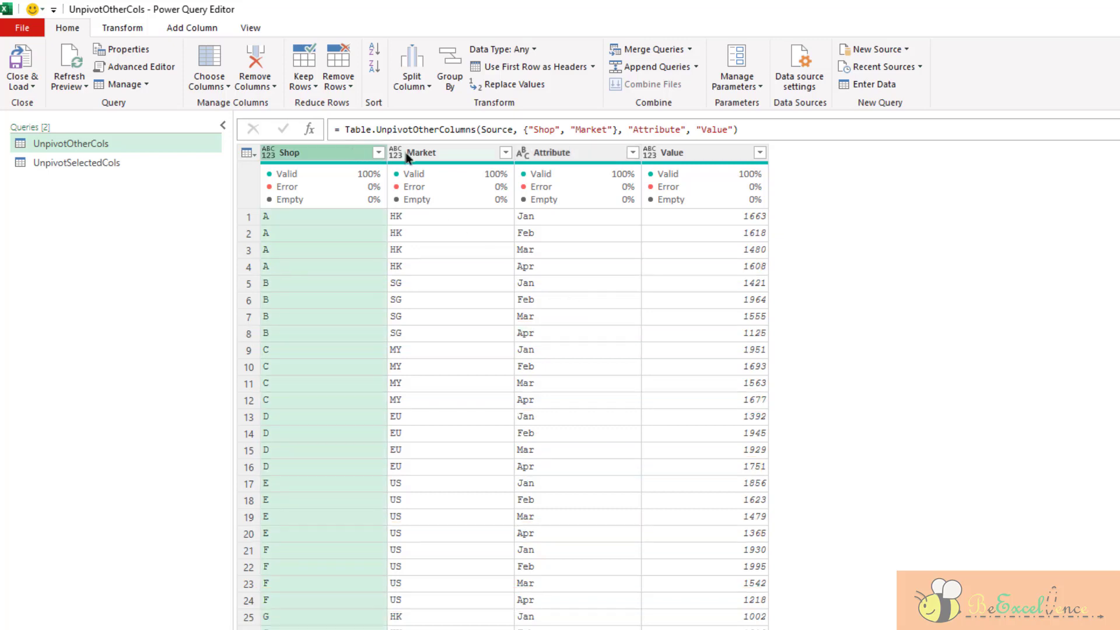
left_click(456, 157, "ctrl")
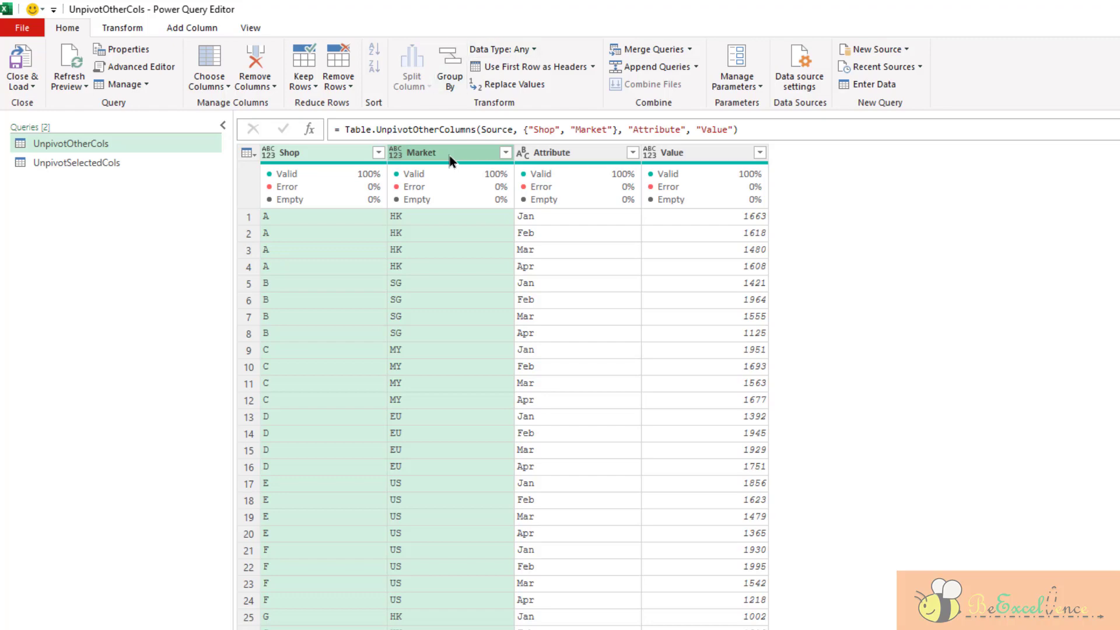
Refresh the preview of the UnpivotSelectedCols query, then check its Apr column against the months listed in the formula.
left_click(74, 162)
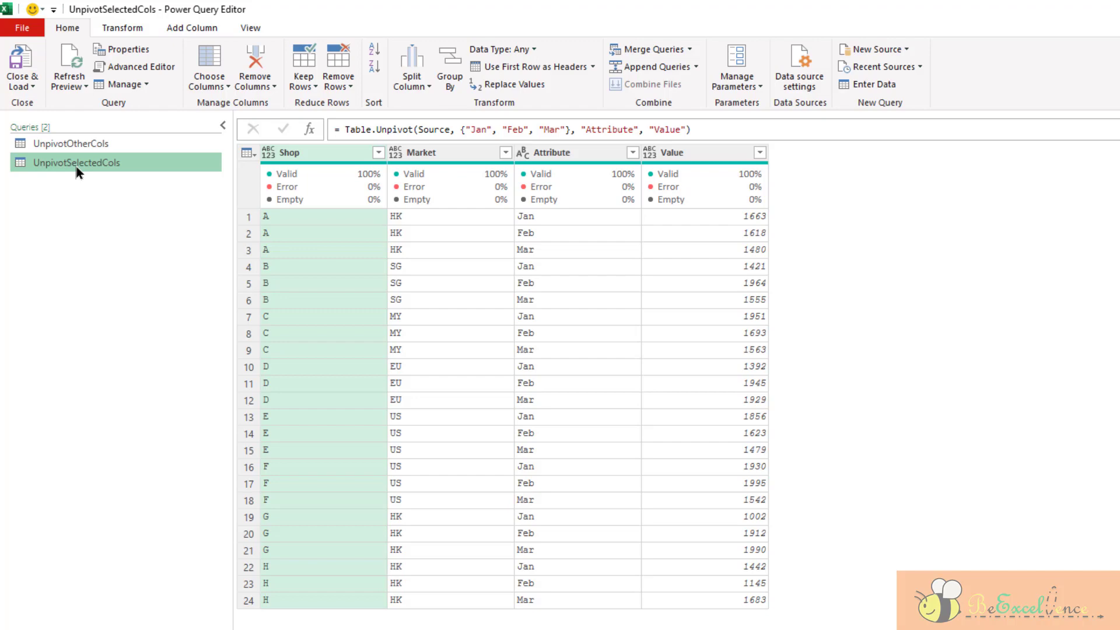
left_click(78, 61)
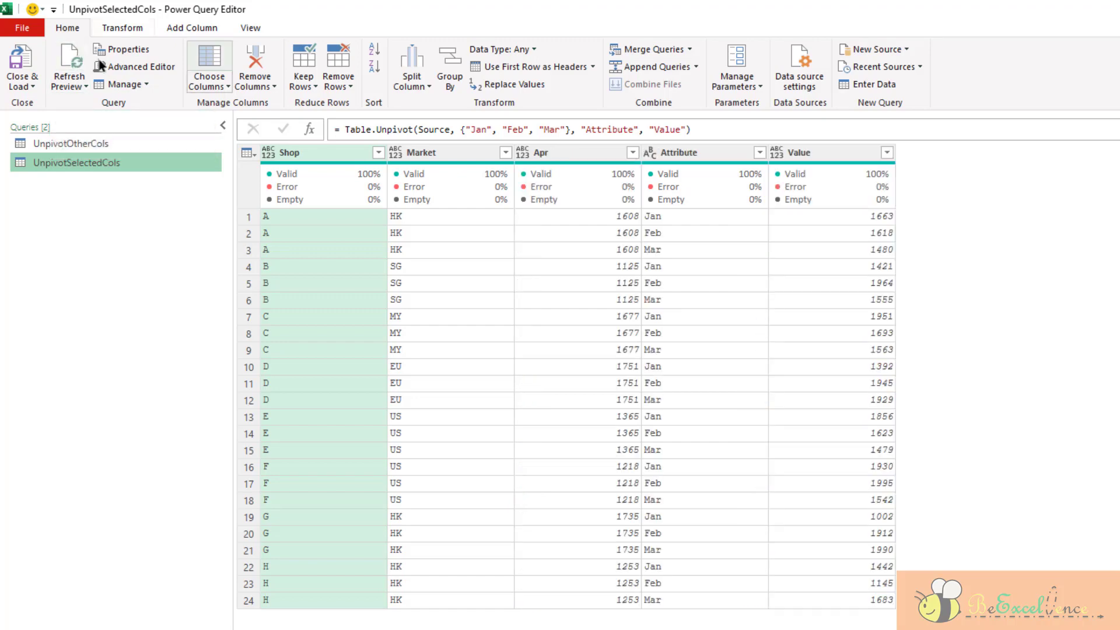
left_click(549, 152)
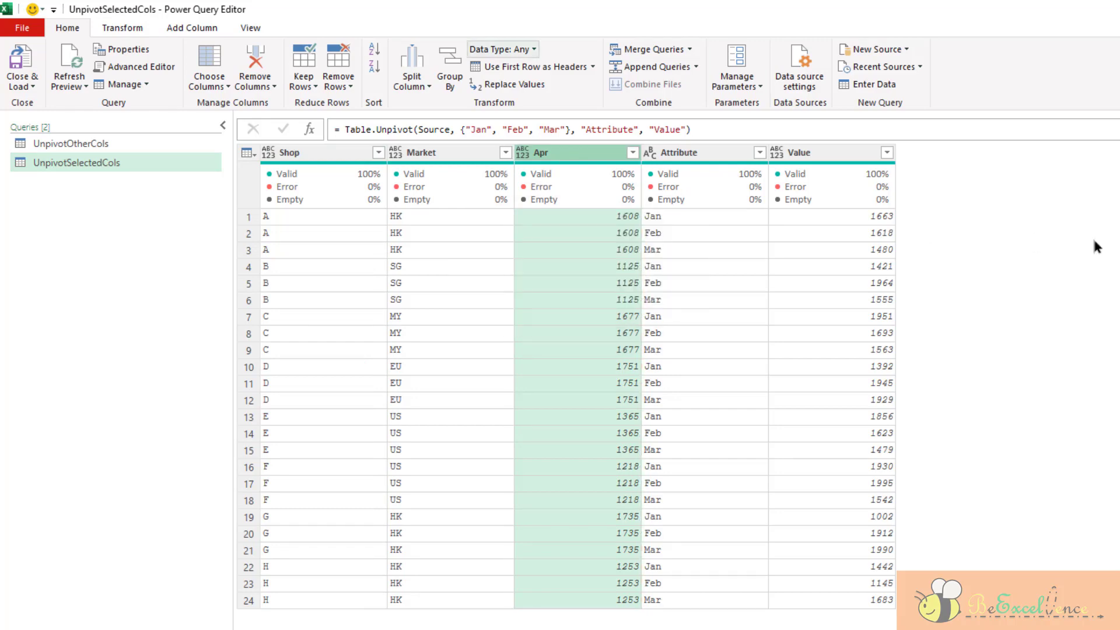
left_click_drag(465, 130, 565, 129)
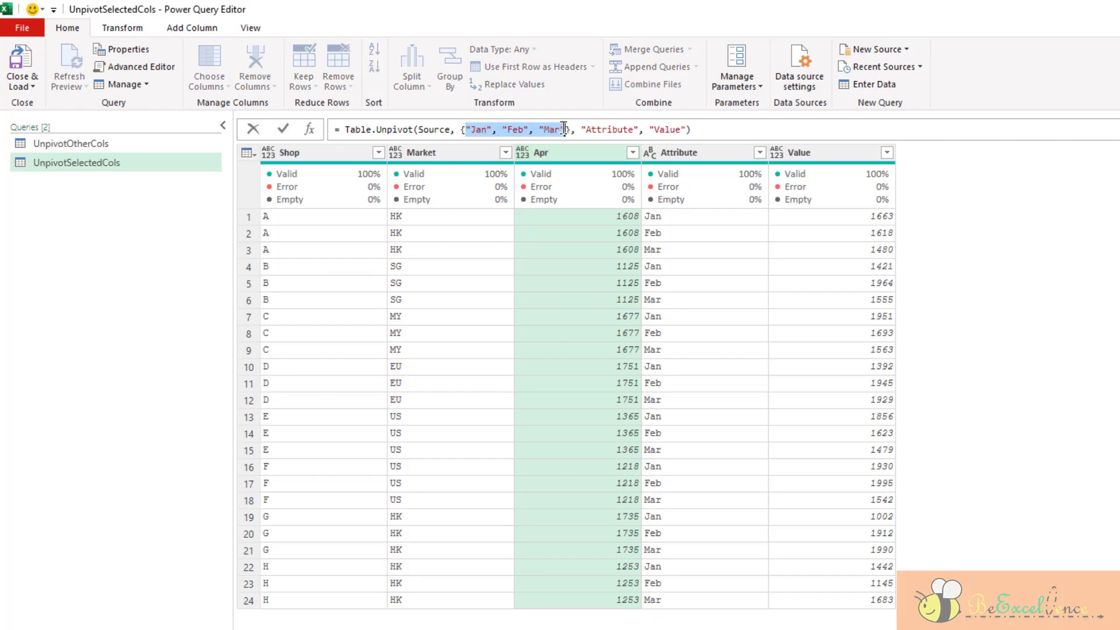